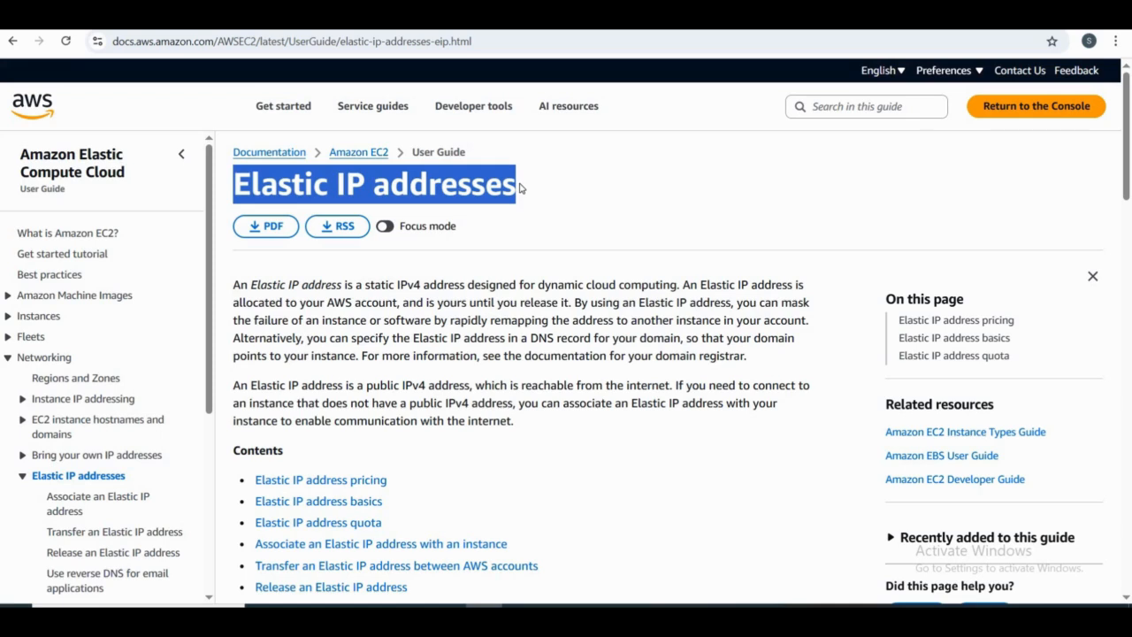
Read the introduction of the Elastic IP addresses documentation page, highlighting the static IPv4 address definition and the page title
left_click(372, 283)
left_click_drag(364, 284, 458, 285)
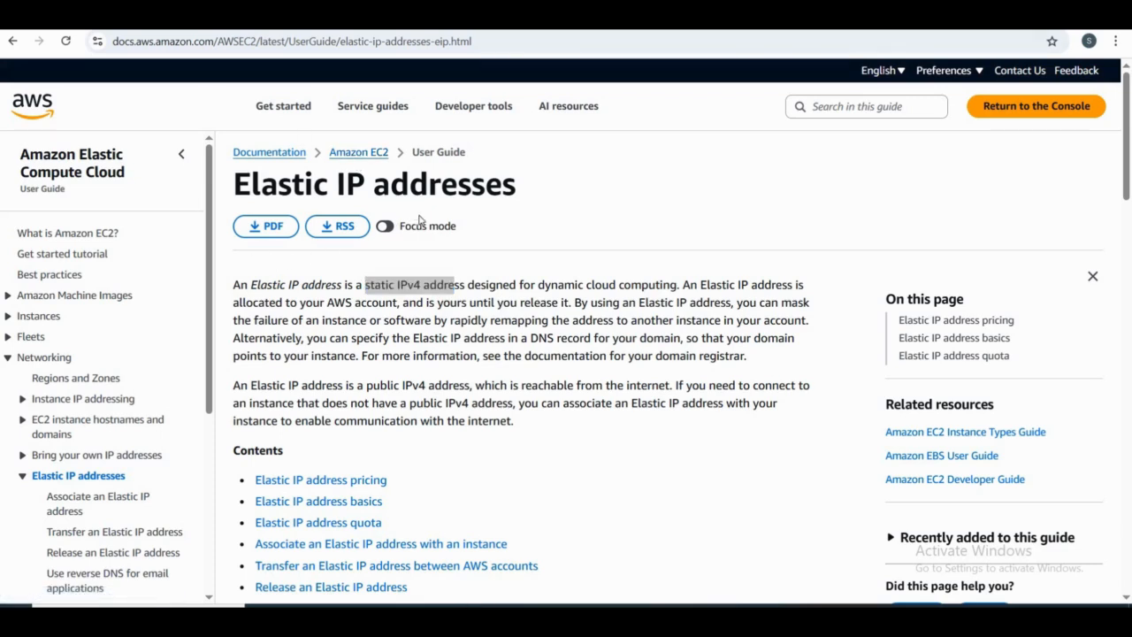
left_click(419, 283)
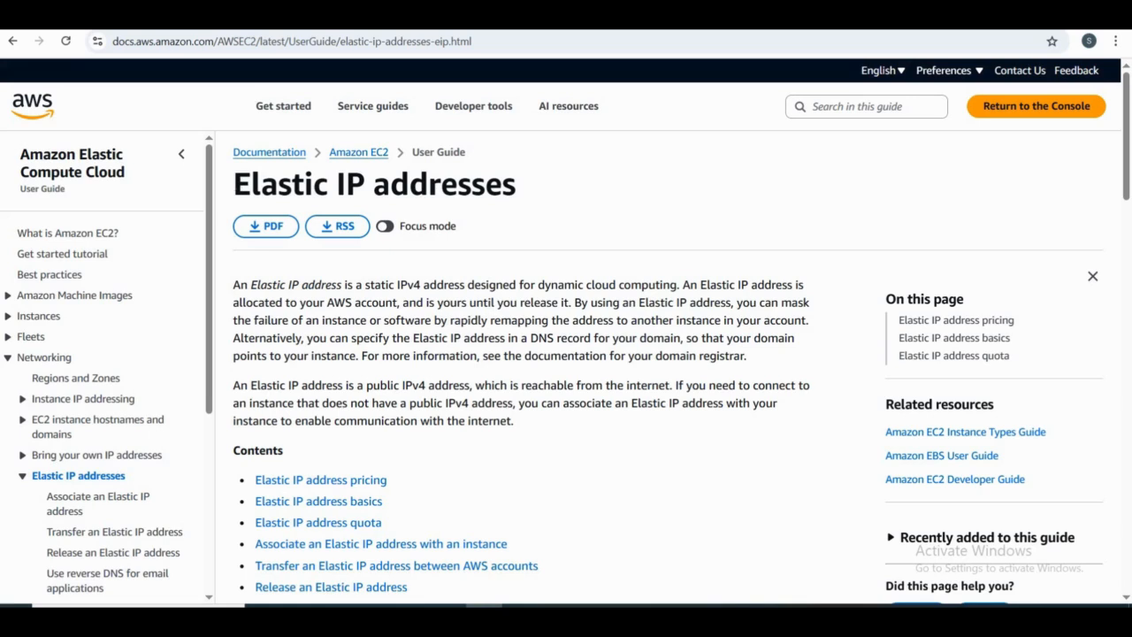
left_click_drag(231, 191, 547, 178)
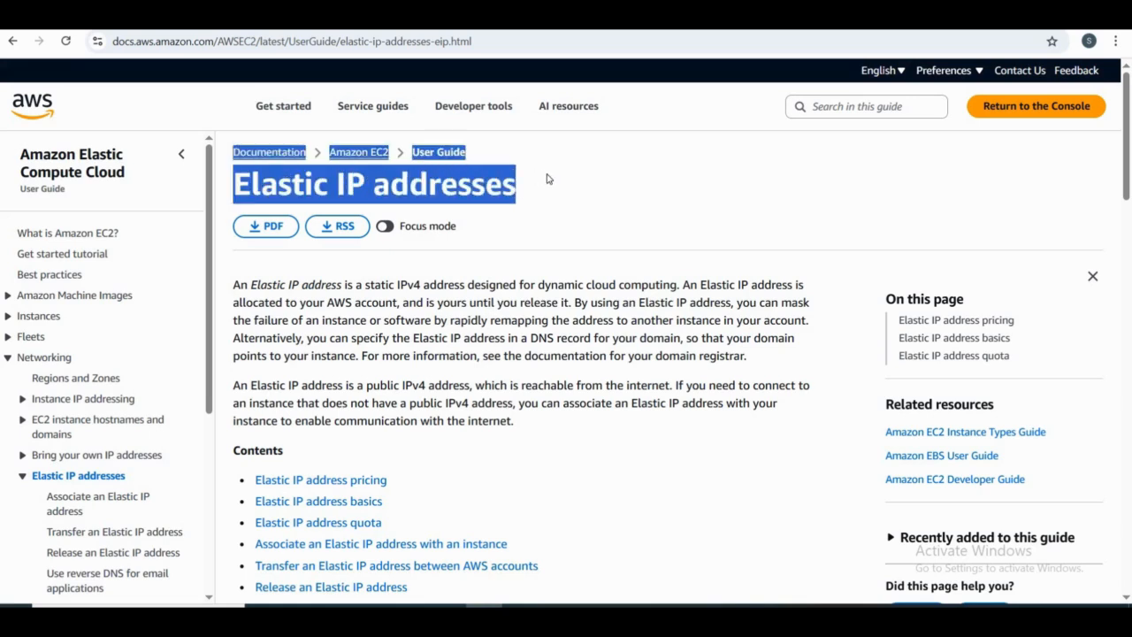
left_click(570, 217)
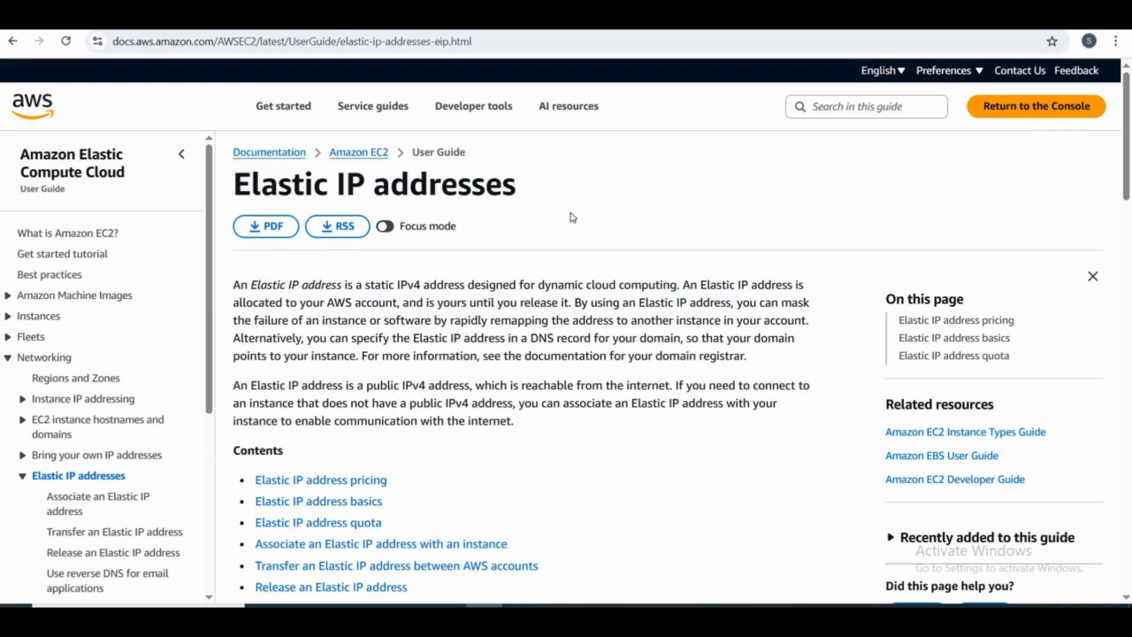
scroll(504, 263, "down", 1)
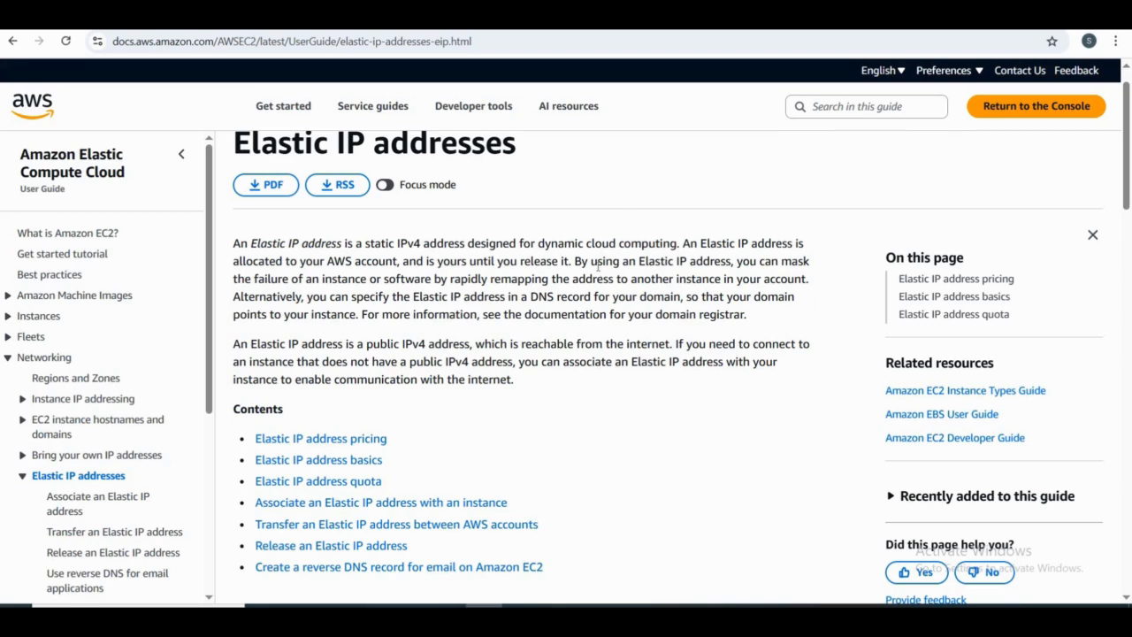
scroll(598, 266, "up", 1)
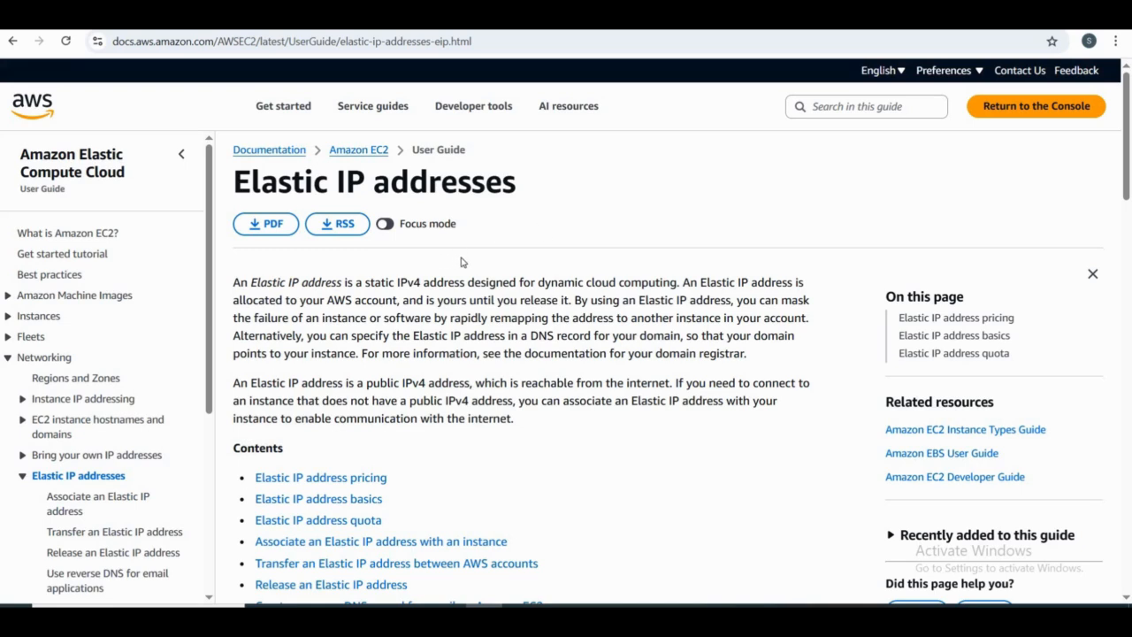
scroll(461, 261, "up", 1)
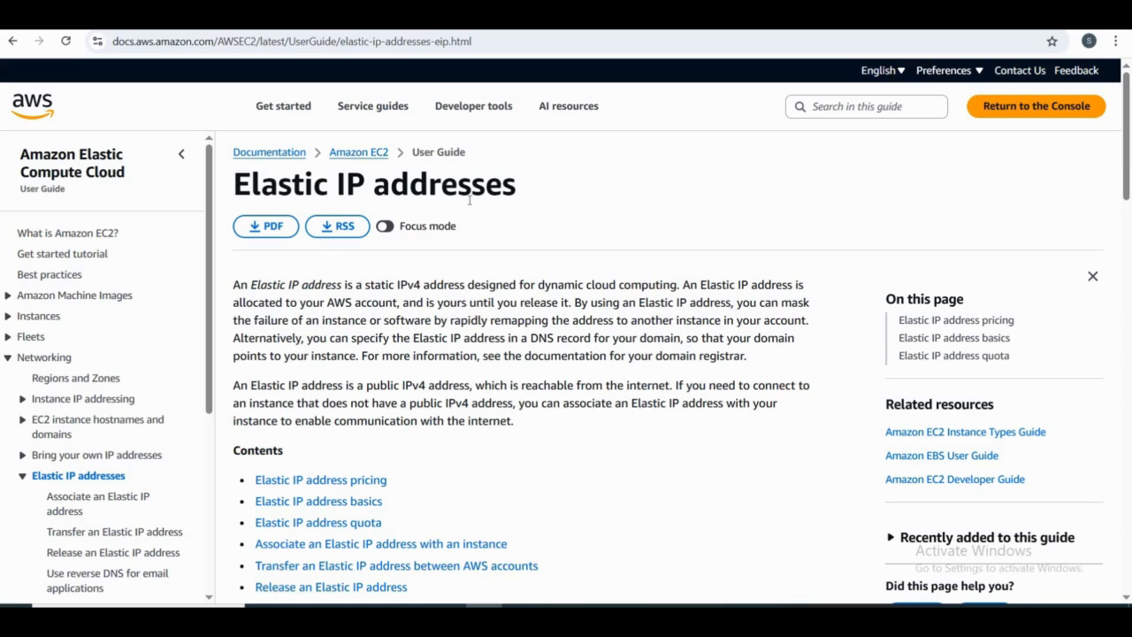
Review the contents list and the Elastic IP address pricing and basics sections of the documentation page
scroll(387, 368, "down", 2)
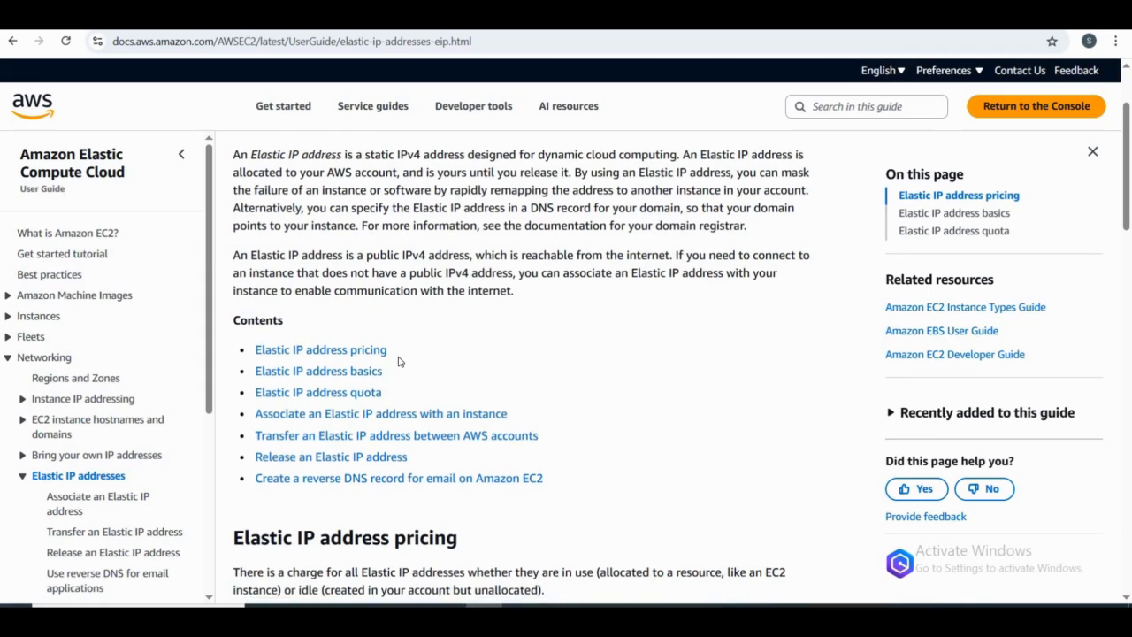
scroll(450, 410, "down", 1)
scroll(449, 410, "down", 1)
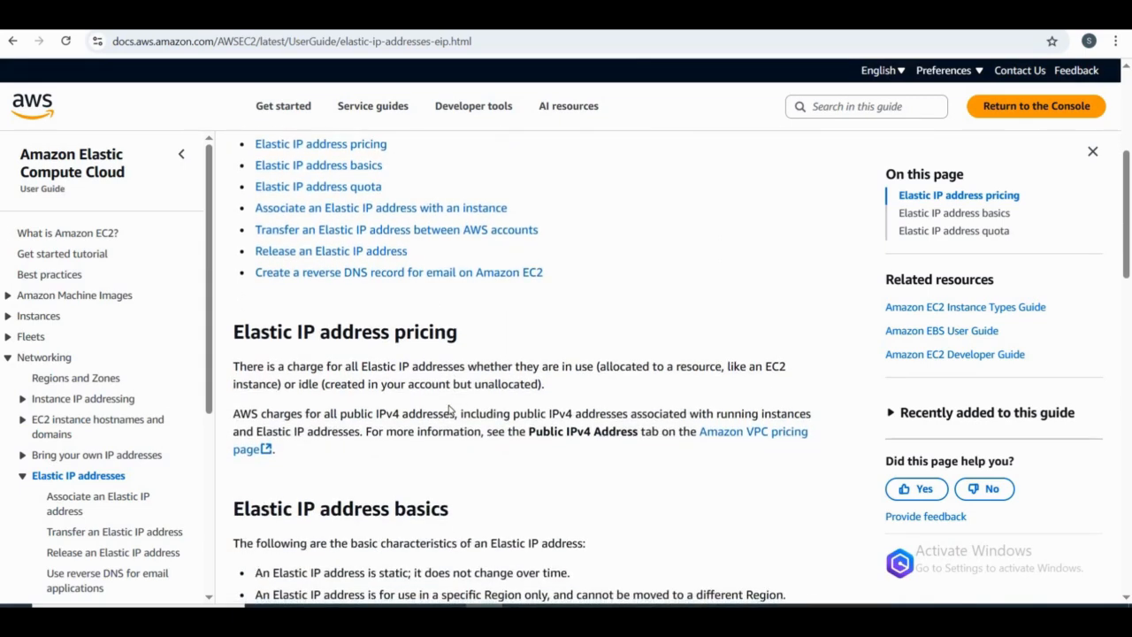
scroll(449, 410, "down", 1)
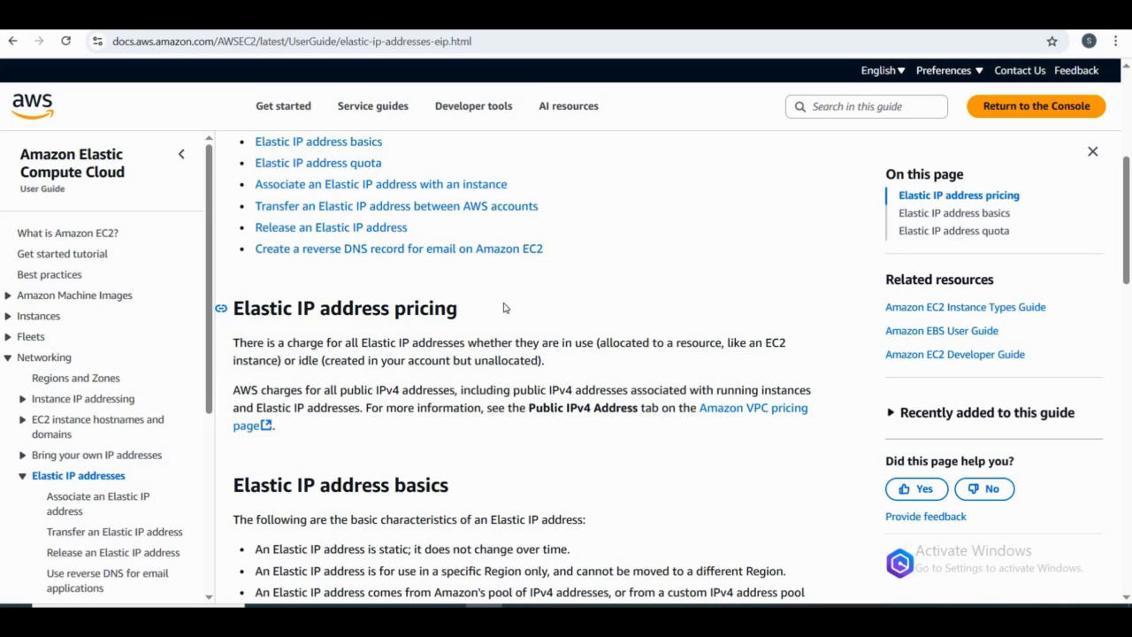
scroll(587, 273, "up", 3)
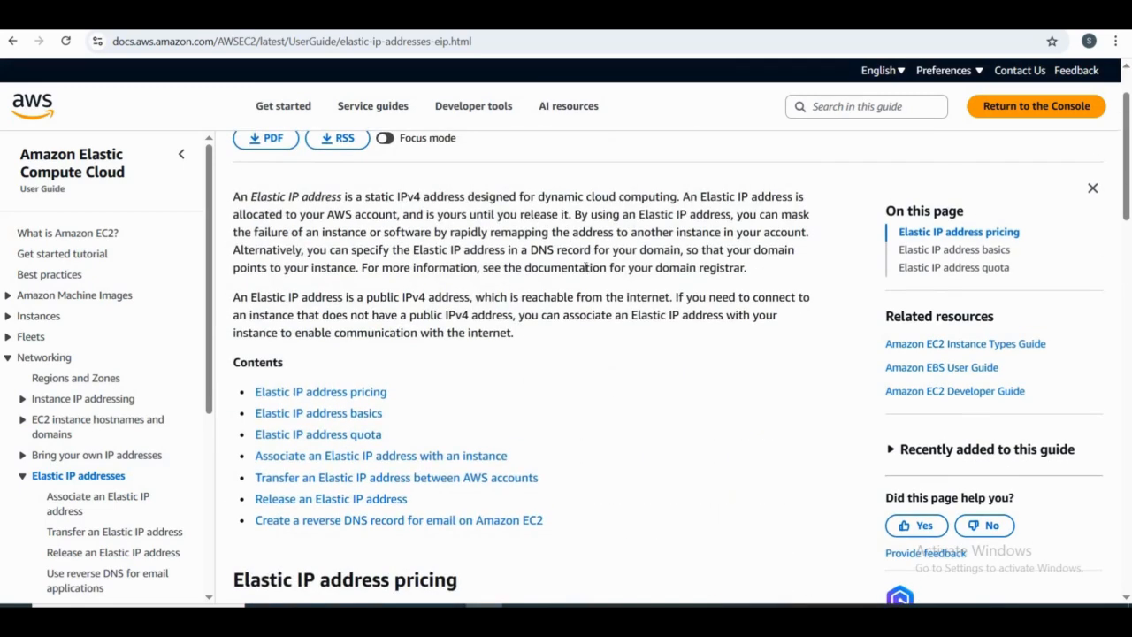
scroll(587, 270, "up", 1)
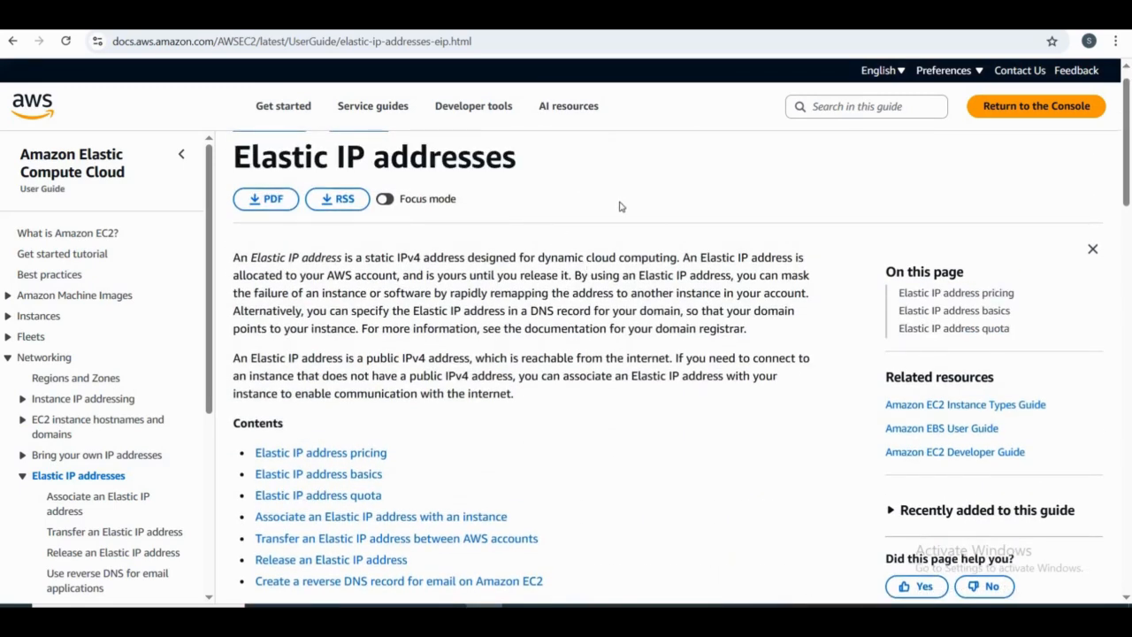
scroll(545, 322, "down", 2)
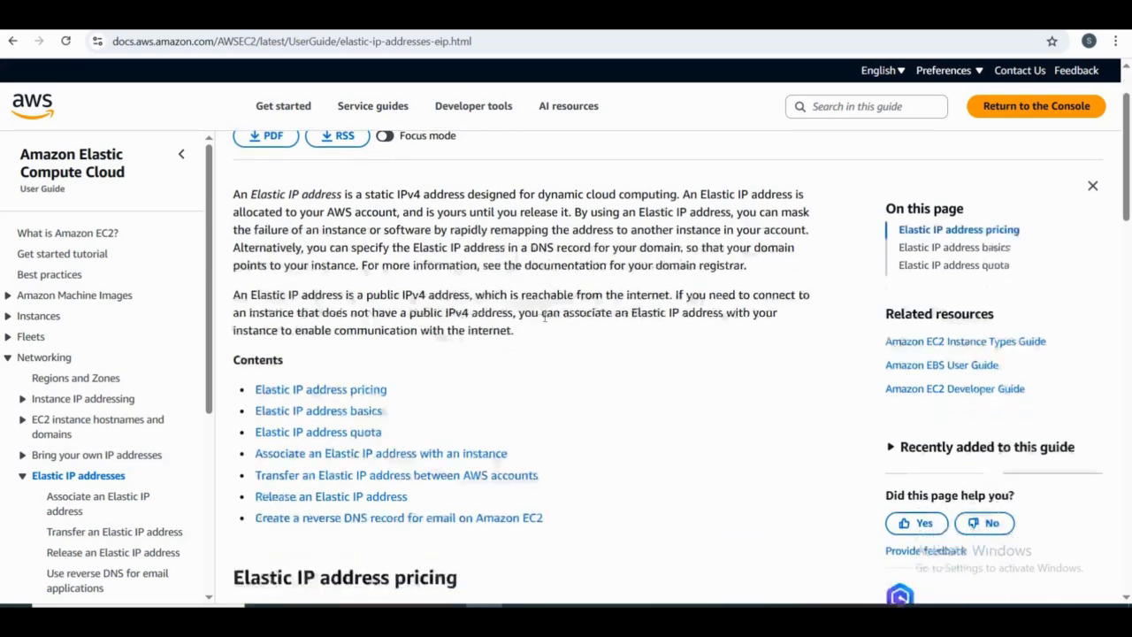
scroll(545, 322, "down", 3)
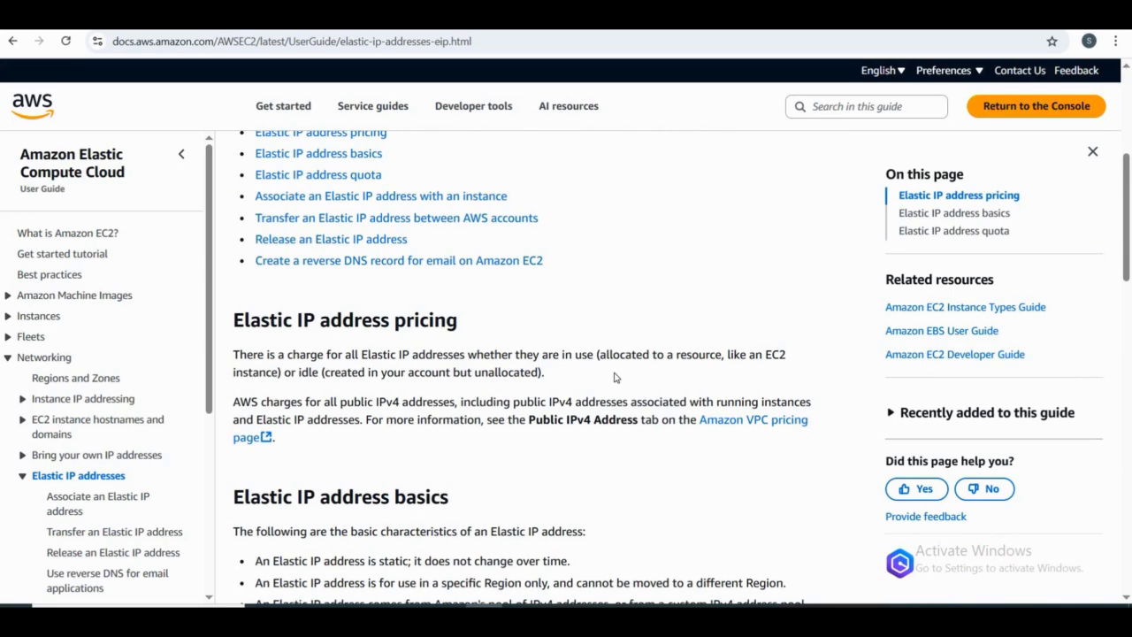
scroll(530, 388, "down", 1)
scroll(531, 387, "down", 1)
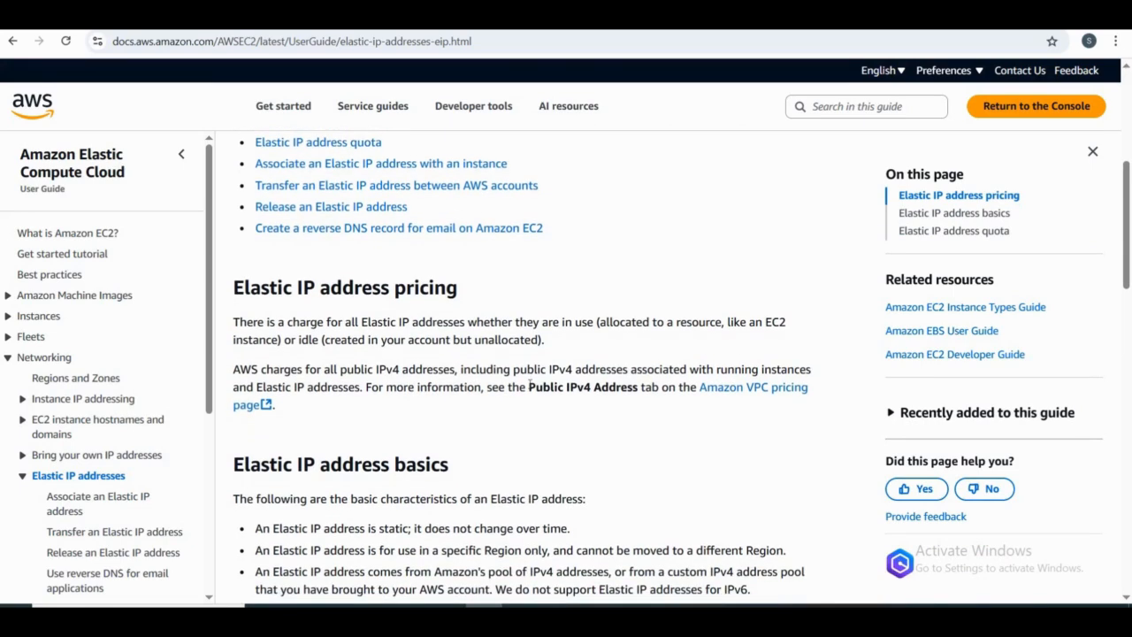
scroll(486, 404, "down", 2)
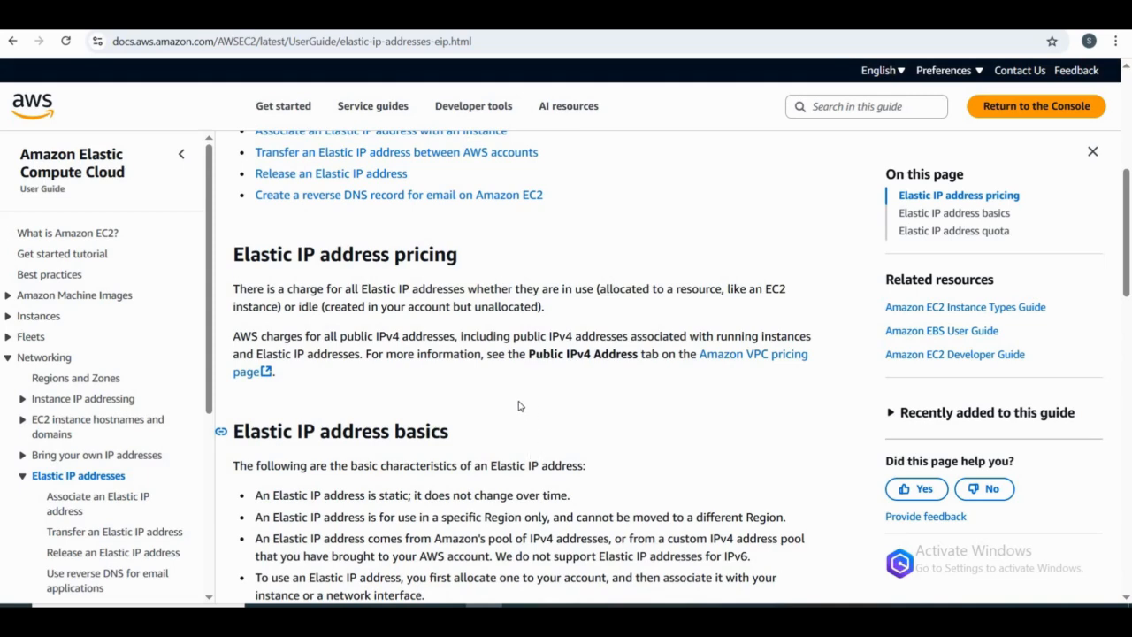
scroll(521, 407, "down", 3)
scroll(521, 405, "up", 2)
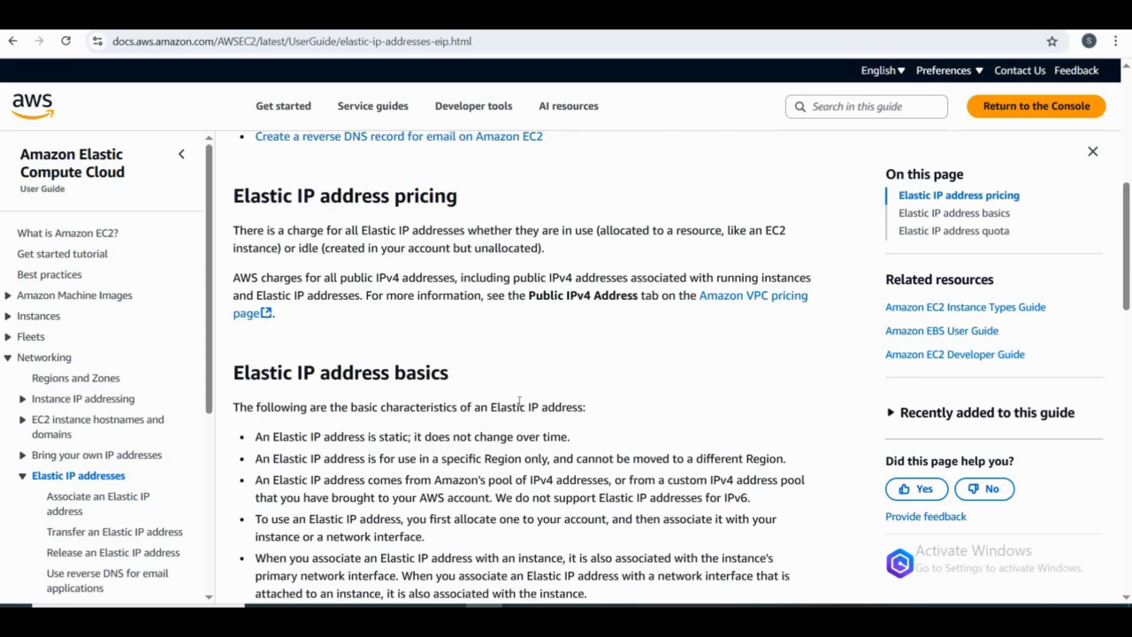
scroll(520, 403, "up", 5)
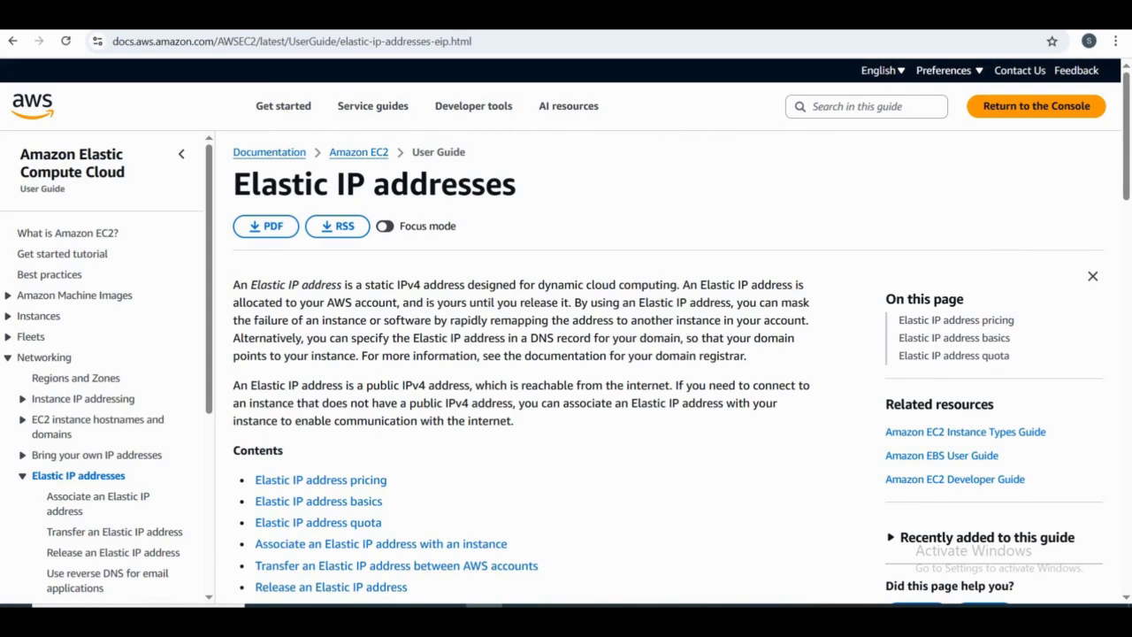
Switch to the EC2 console and change the region to Asia Pacific (Singapore)
key("ctrl+Tab")
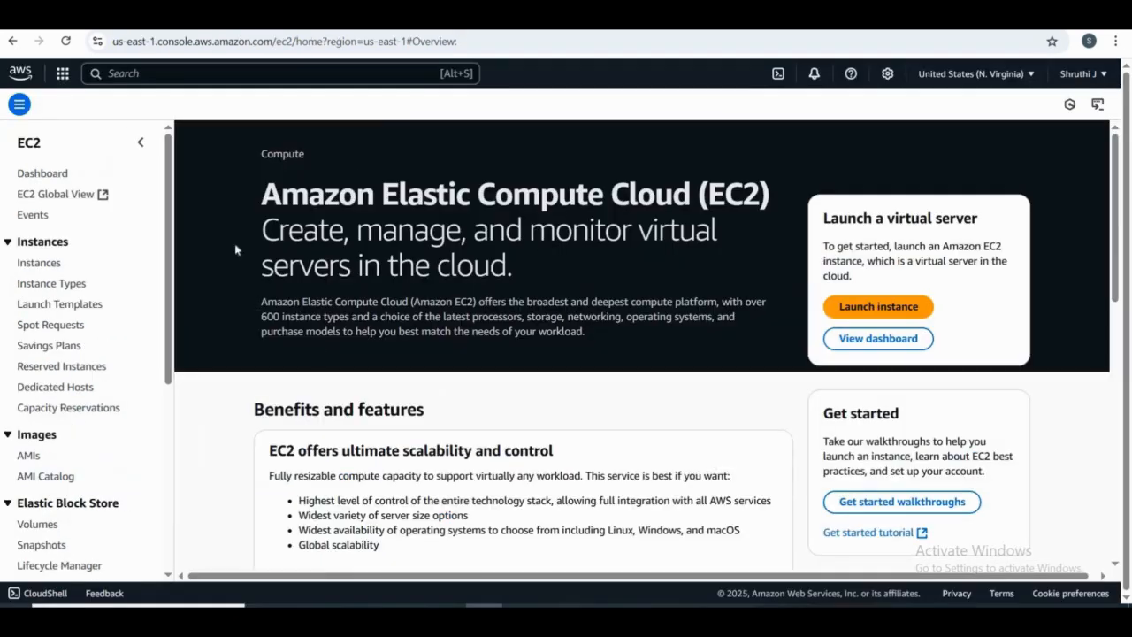
left_click(953, 79)
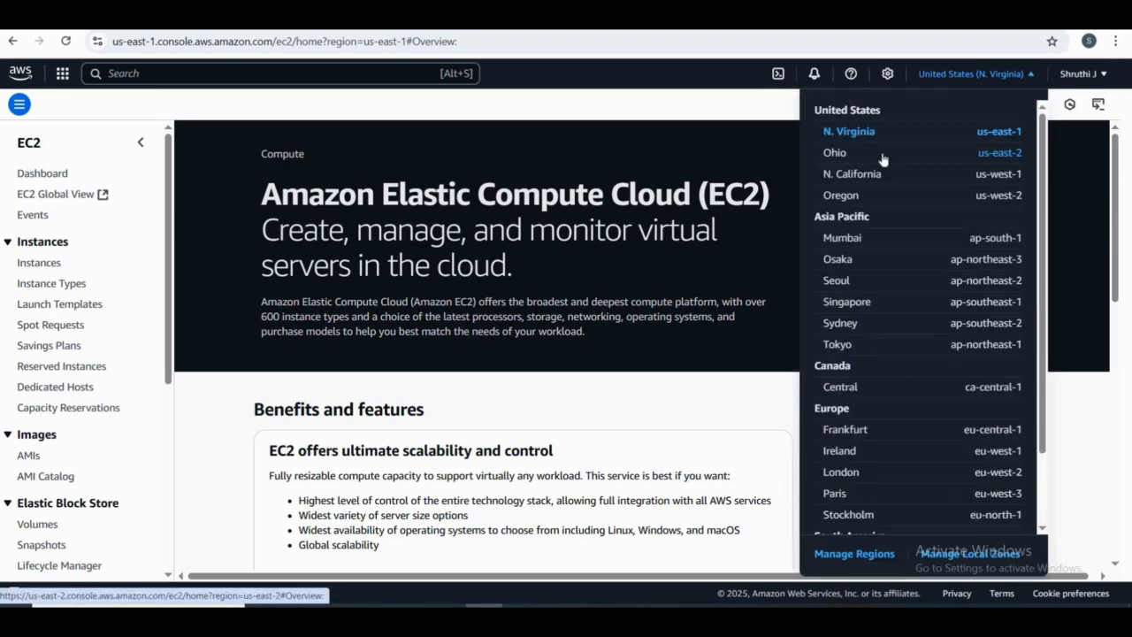
left_click(845, 303)
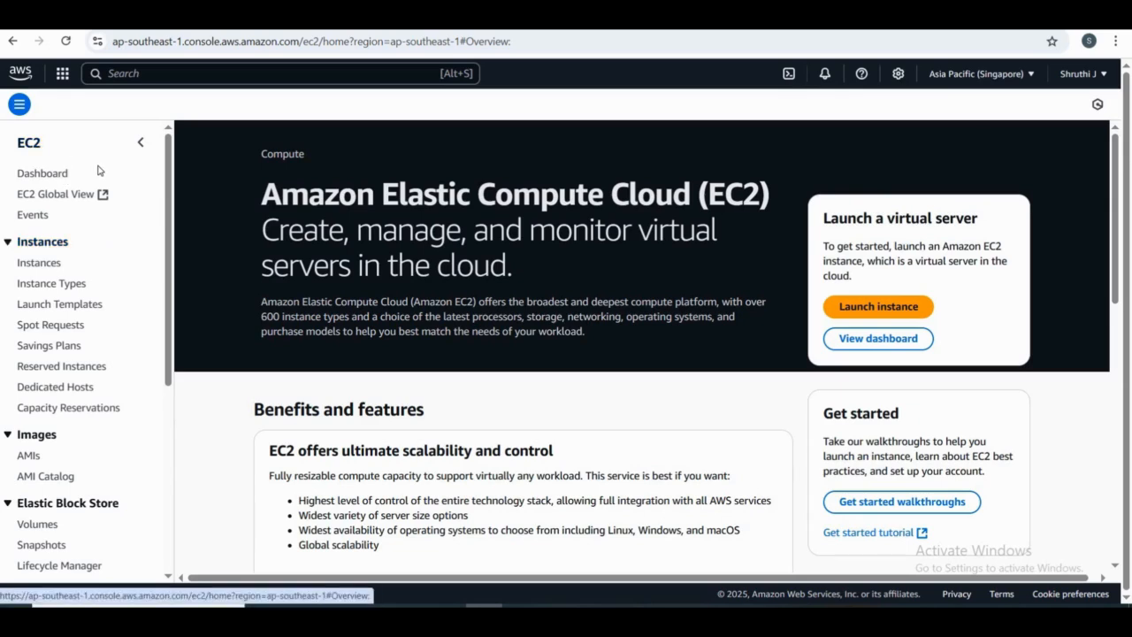
Start launching a new EC2 instance and name it linux-webserver
left_click(873, 309)
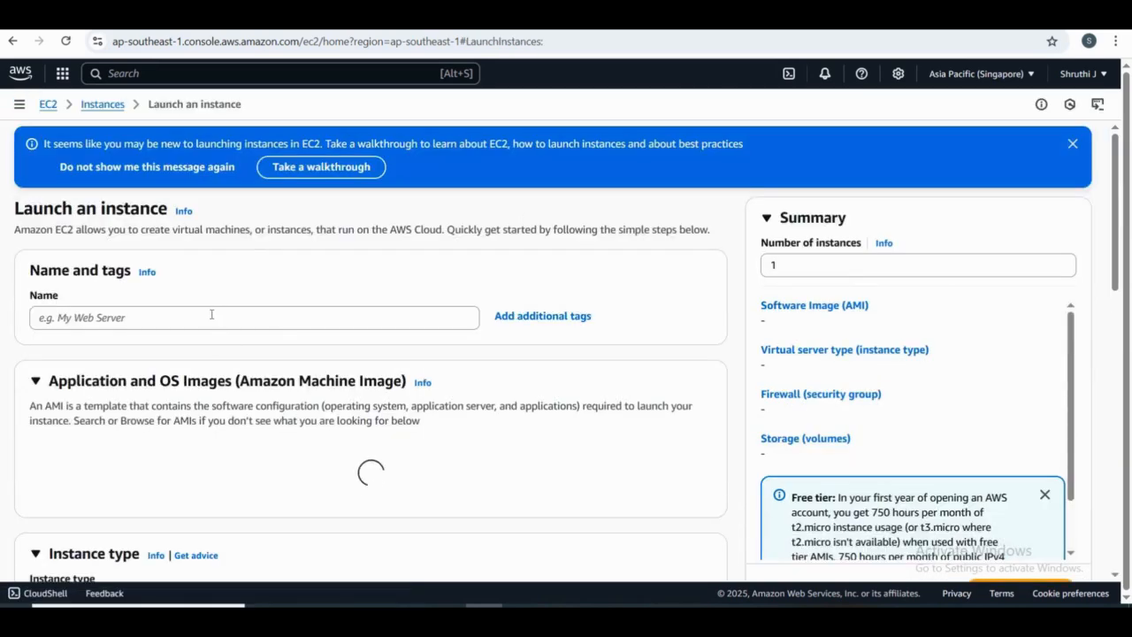
left_click(132, 313)
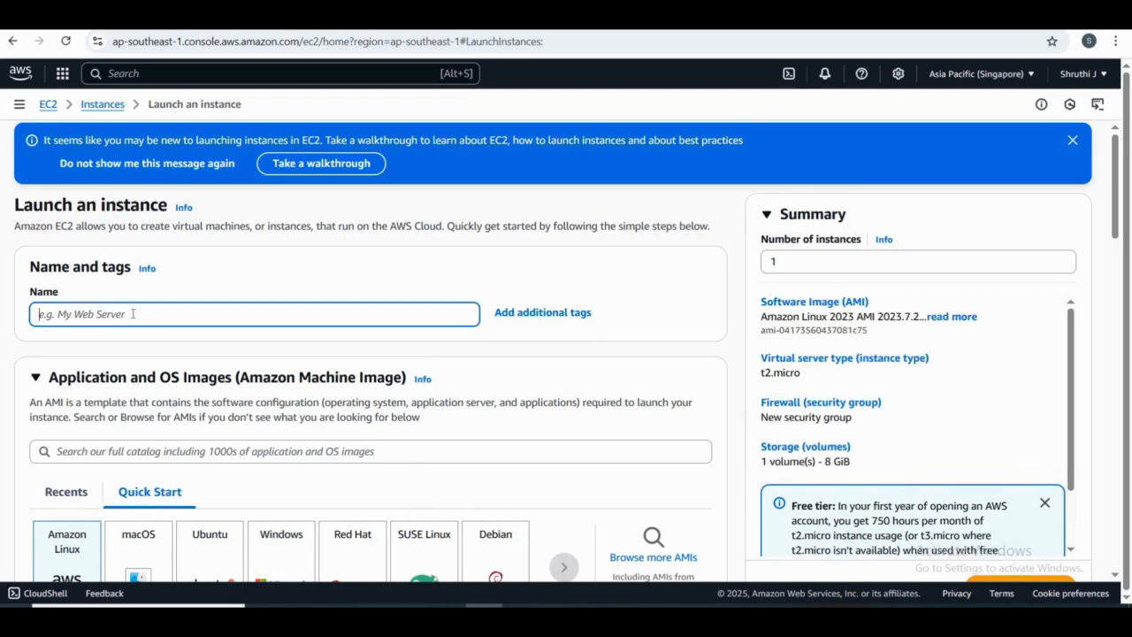
type("linux-webserver")
Choose the existing key pair custom vpc demo kp for the instance login
scroll(187, 384, "down", 3)
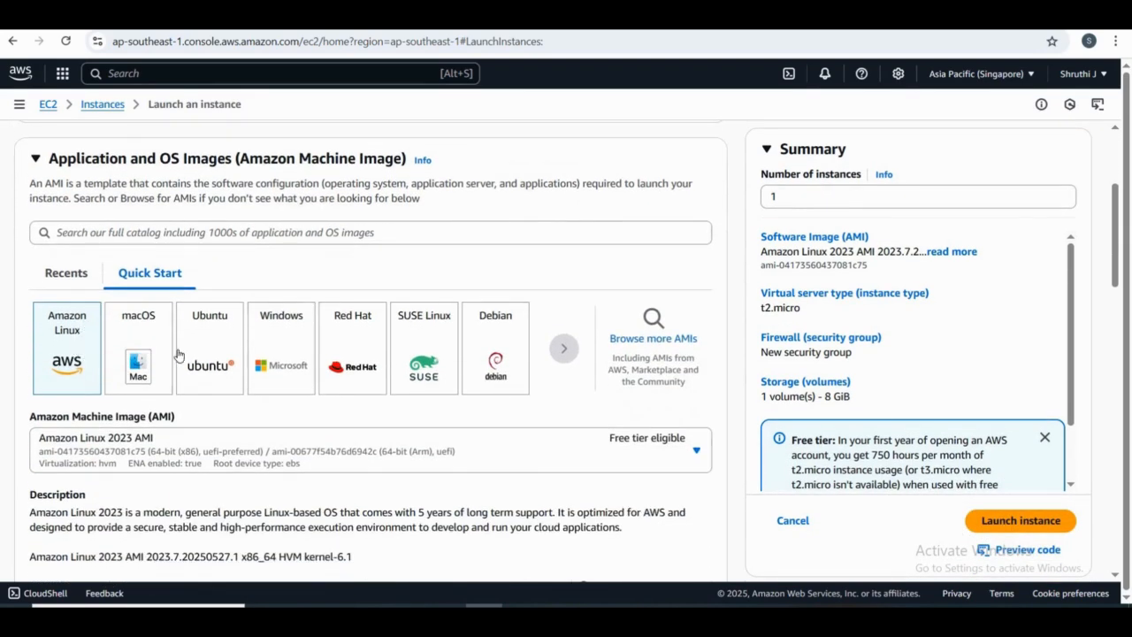
scroll(190, 372, "down", 1)
scroll(190, 371, "down", 5)
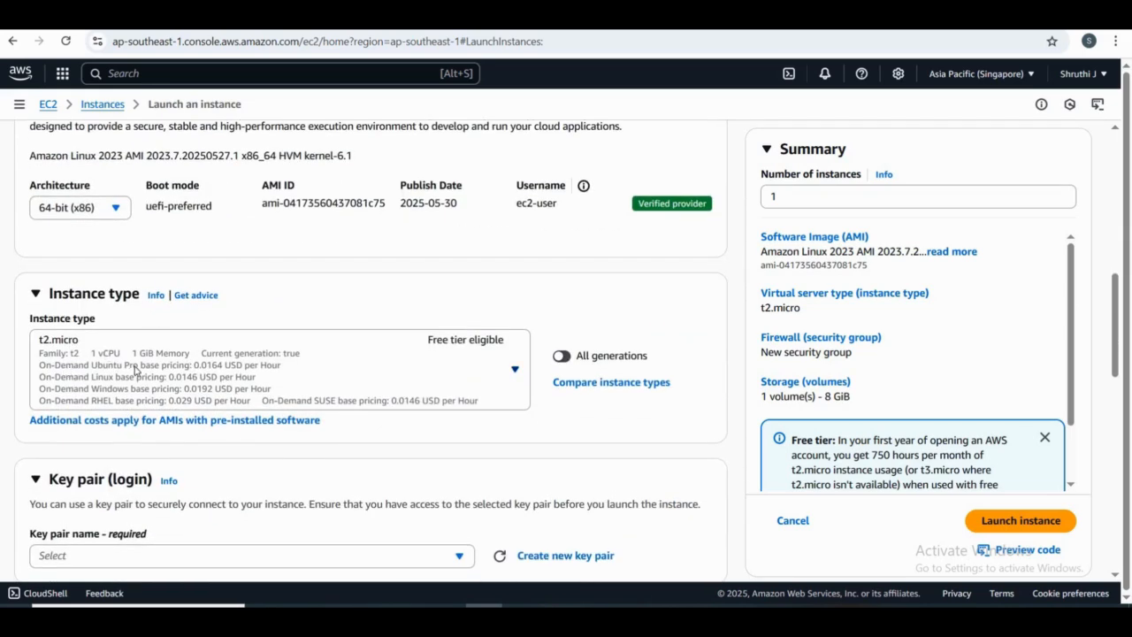
scroll(216, 405, "down", 3)
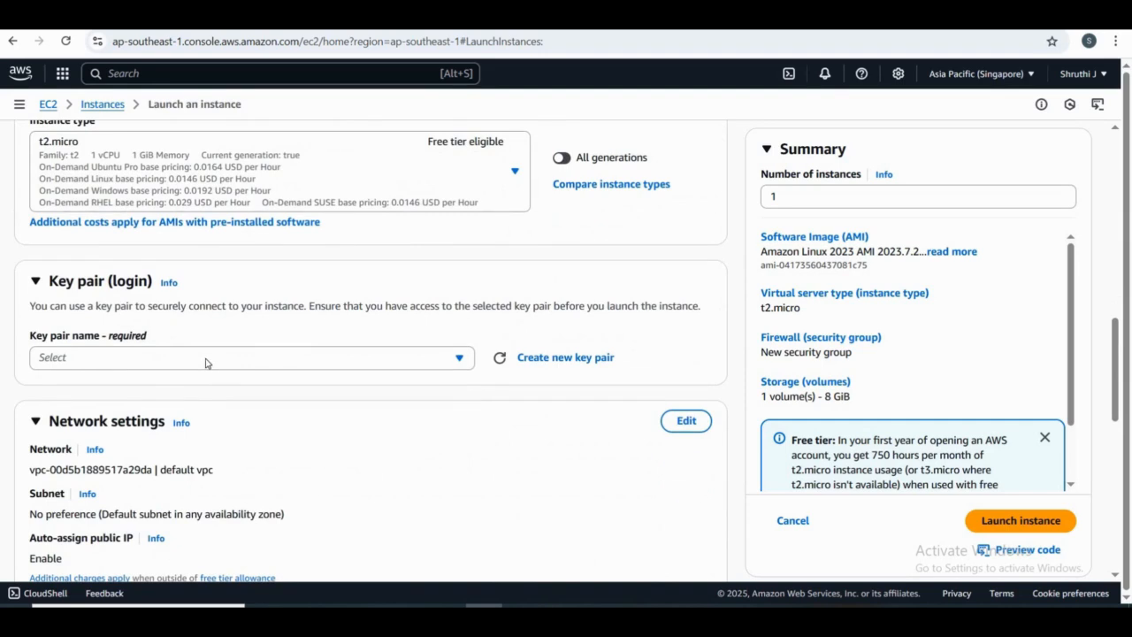
left_click(205, 357)
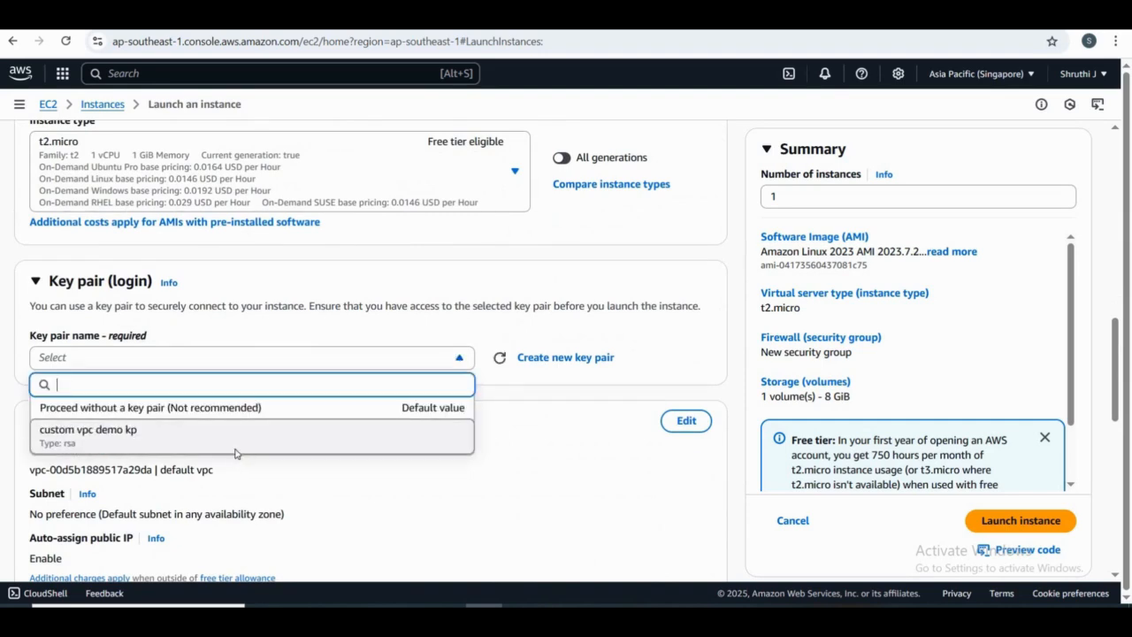
left_click(234, 447)
Edit the instance's network settings to use the VPC custom-vpc and the subnet custom-vpc-subnet1
scroll(371, 483, "down", 1)
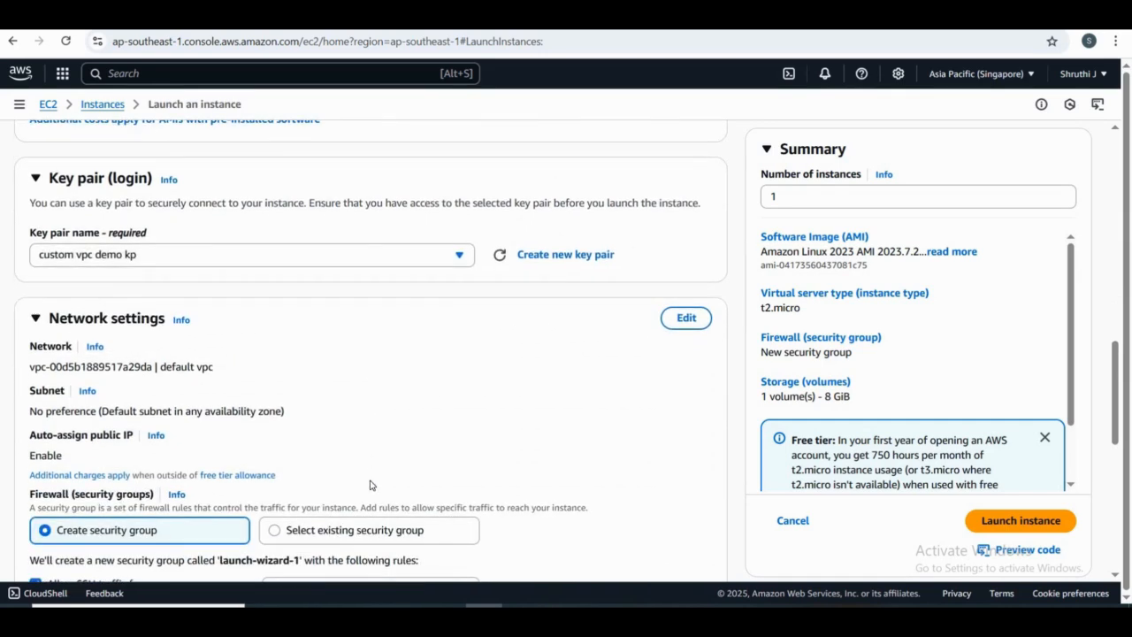
scroll(370, 484, "down", 1)
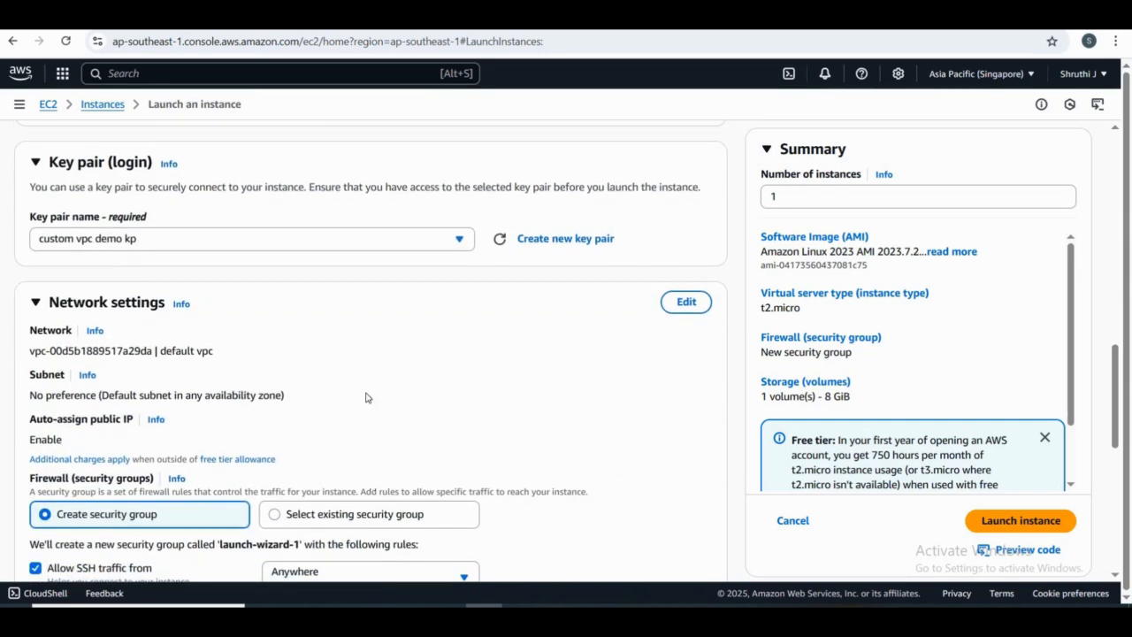
left_click(686, 303)
scroll(428, 358, "down", 1)
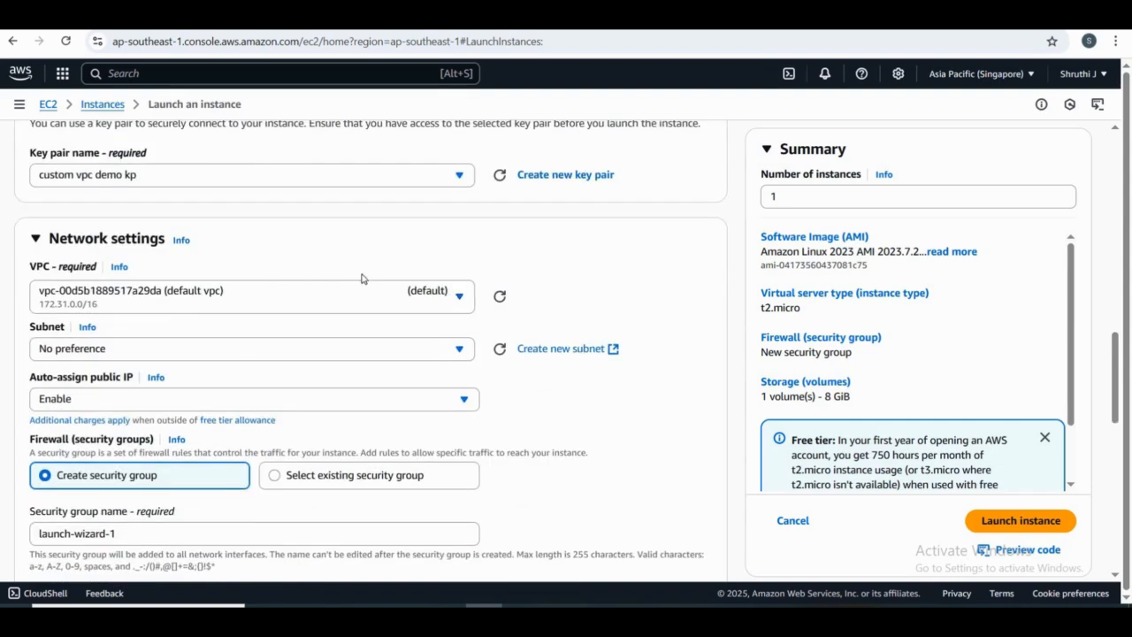
left_click(286, 304)
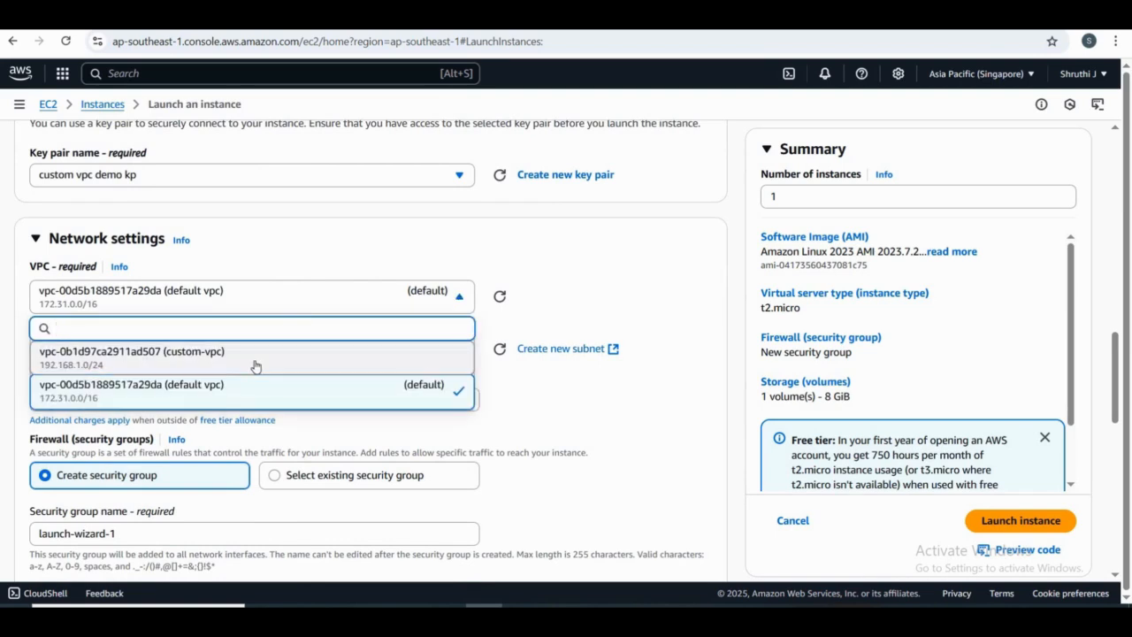
left_click(329, 363)
scroll(271, 294, "down", 1)
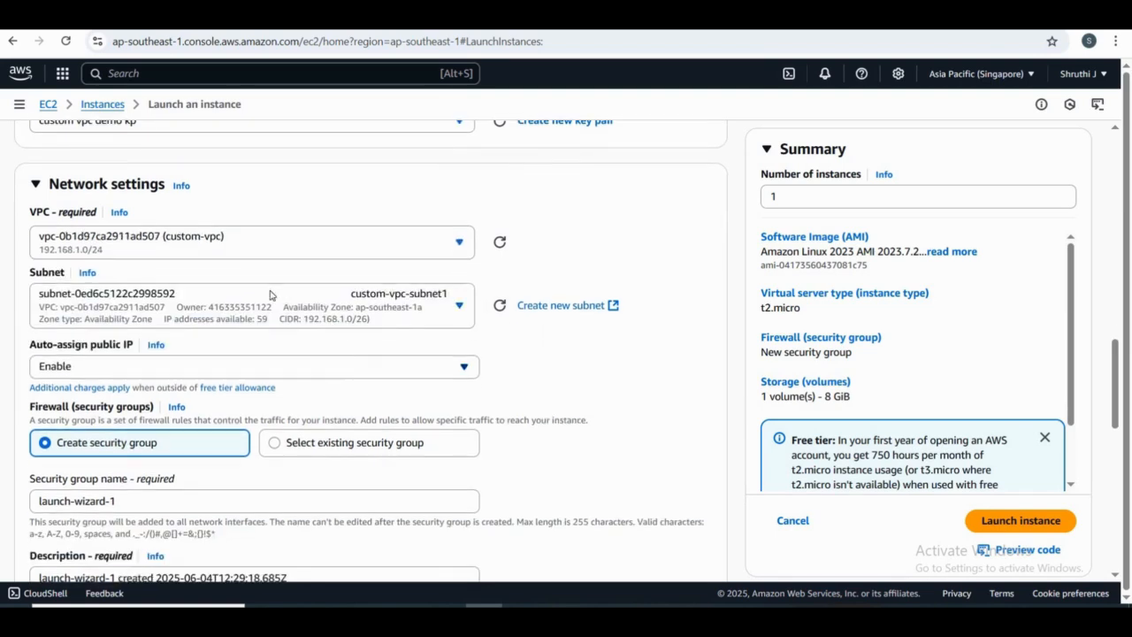
left_click(176, 310)
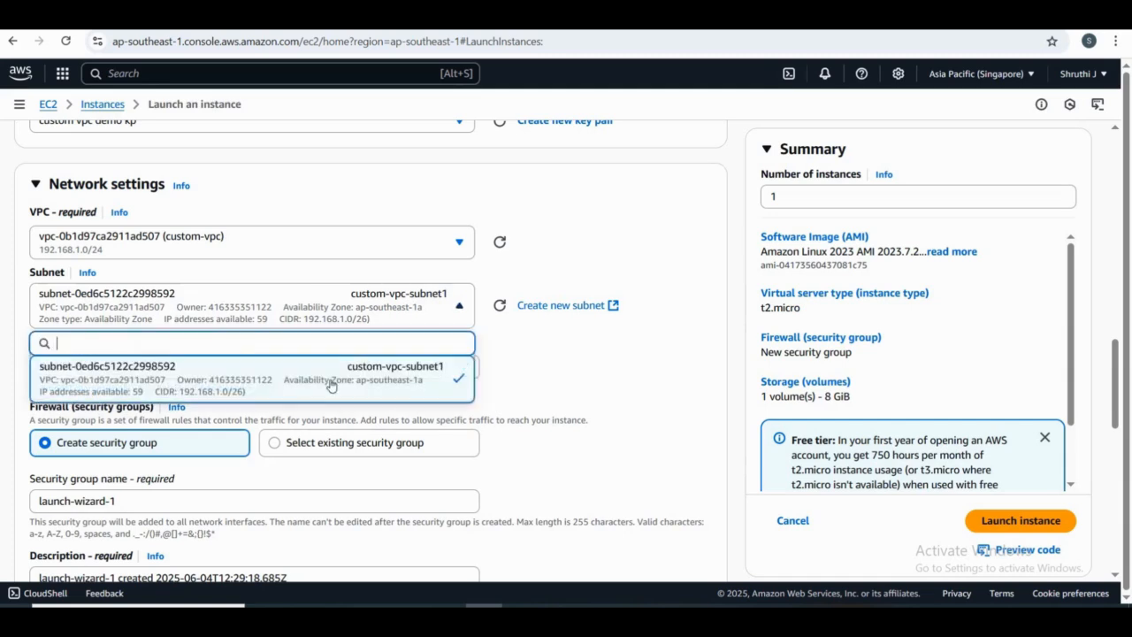
left_click(433, 380)
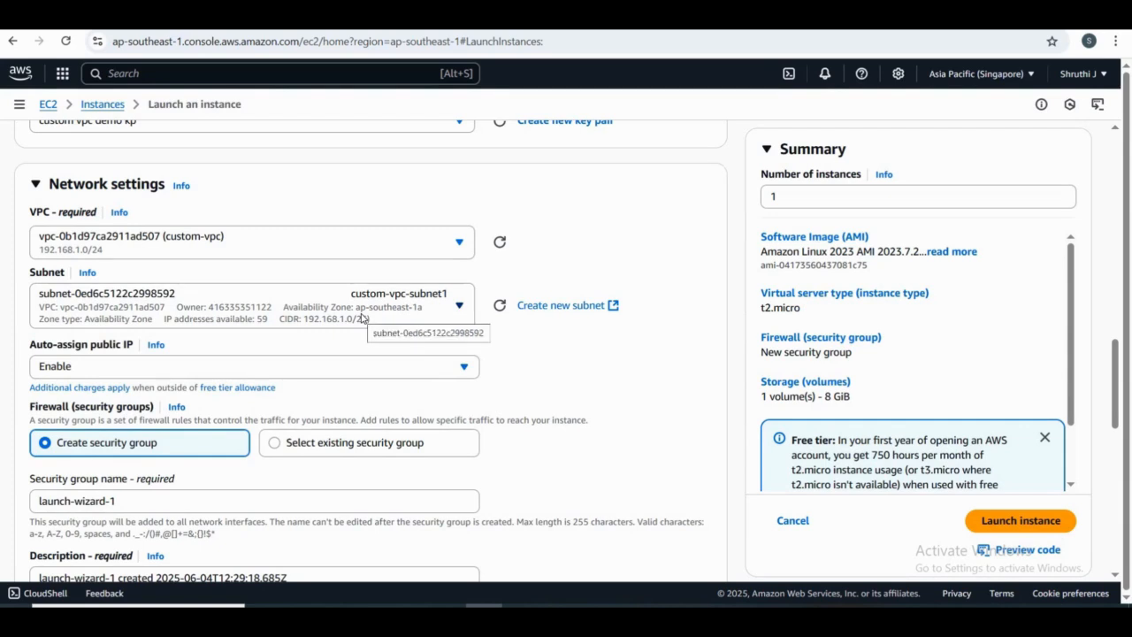
scroll(362, 318, "down", 1)
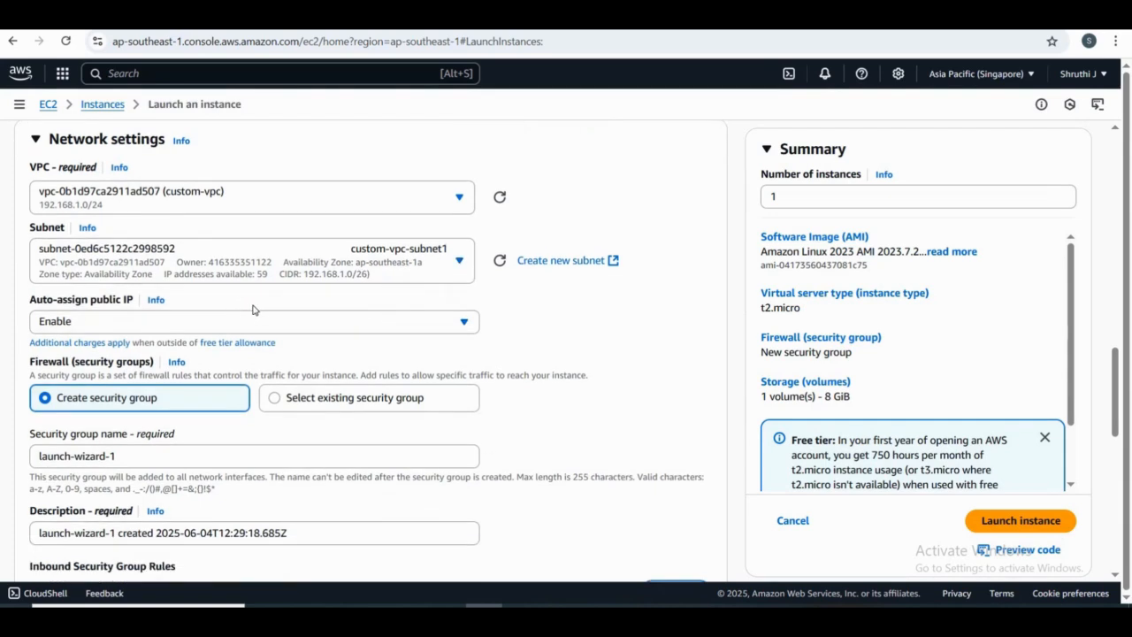
Keep public IP auto-assignment set to Enable and assign the existing security group custom-vpc-demo-sg to the instance
left_click(134, 325)
left_click(131, 350)
scroll(215, 413, "down", 2)
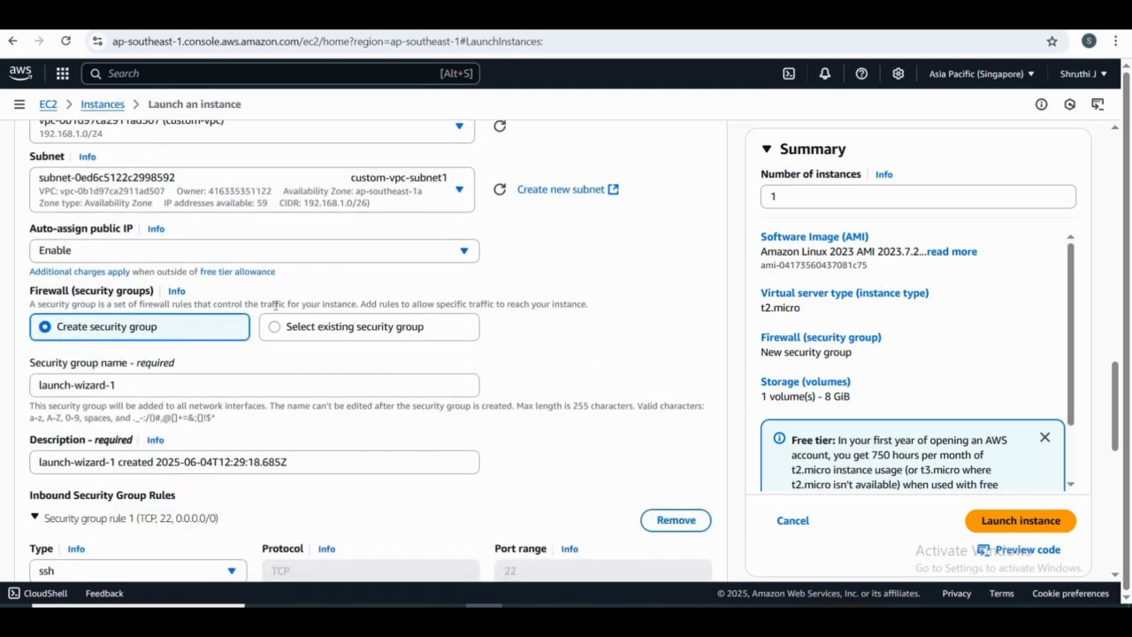
left_click(273, 328)
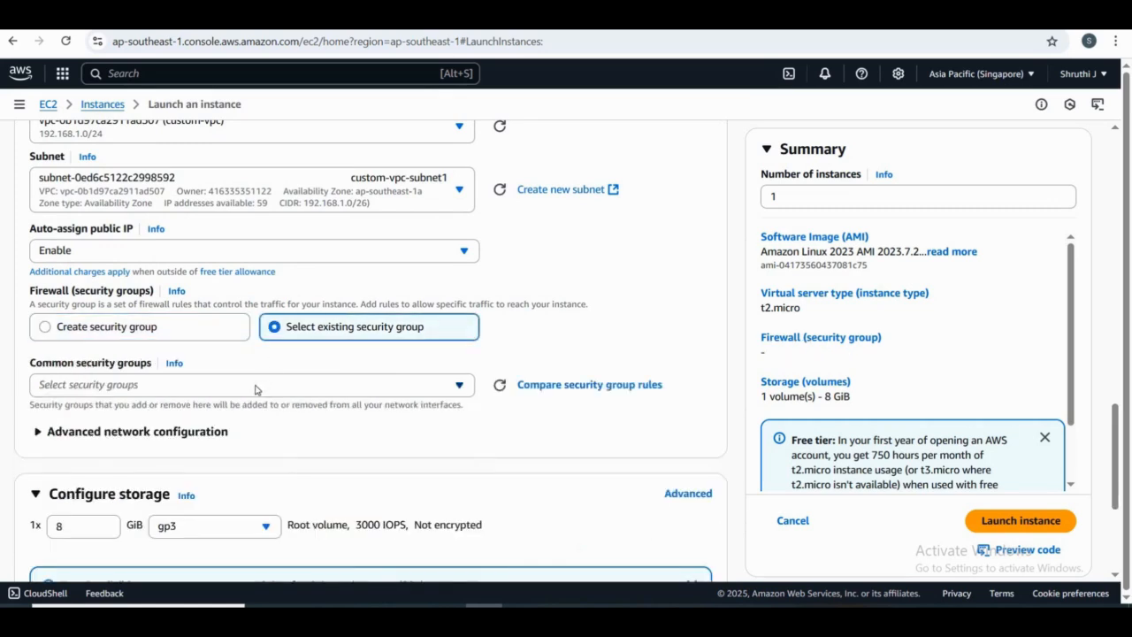
left_click(257, 389)
left_click(270, 431)
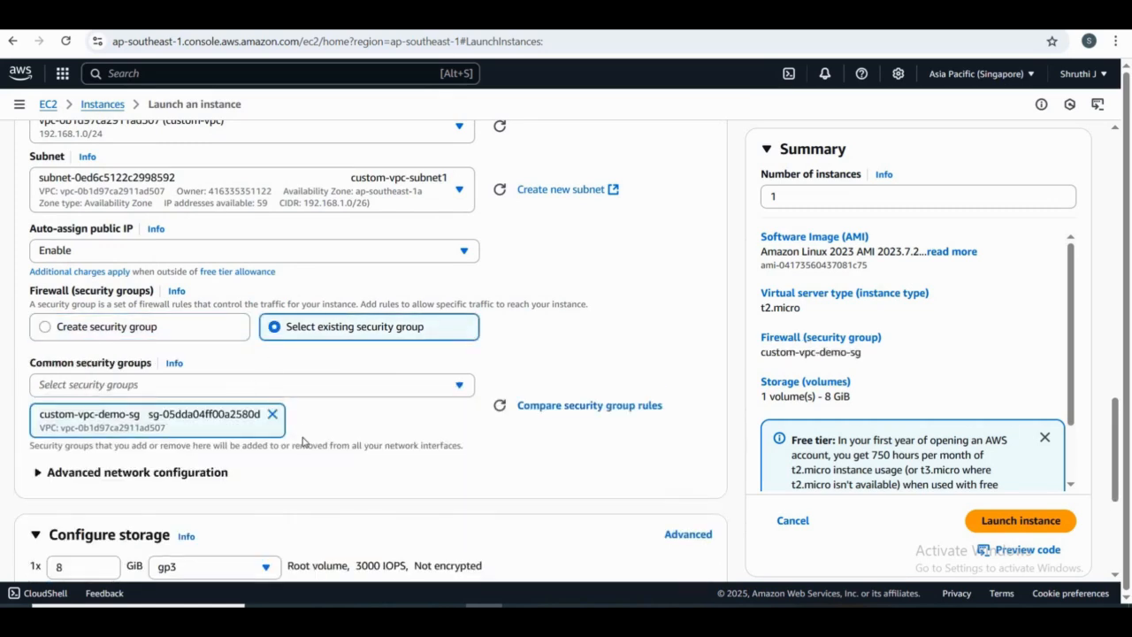
Enter a user data bash script that installs httpd and git, starts and enables httpd, and clones site_particles.git into /var/www/html
scroll(303, 442, "down", 2)
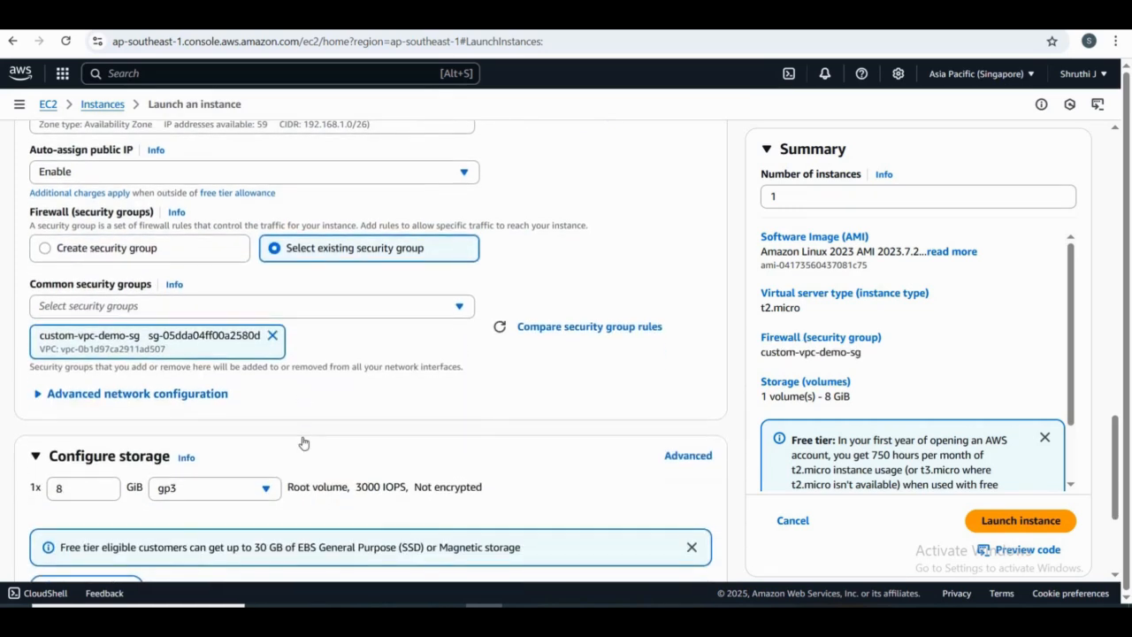
scroll(303, 443, "down", 1)
scroll(303, 443, "down", 3)
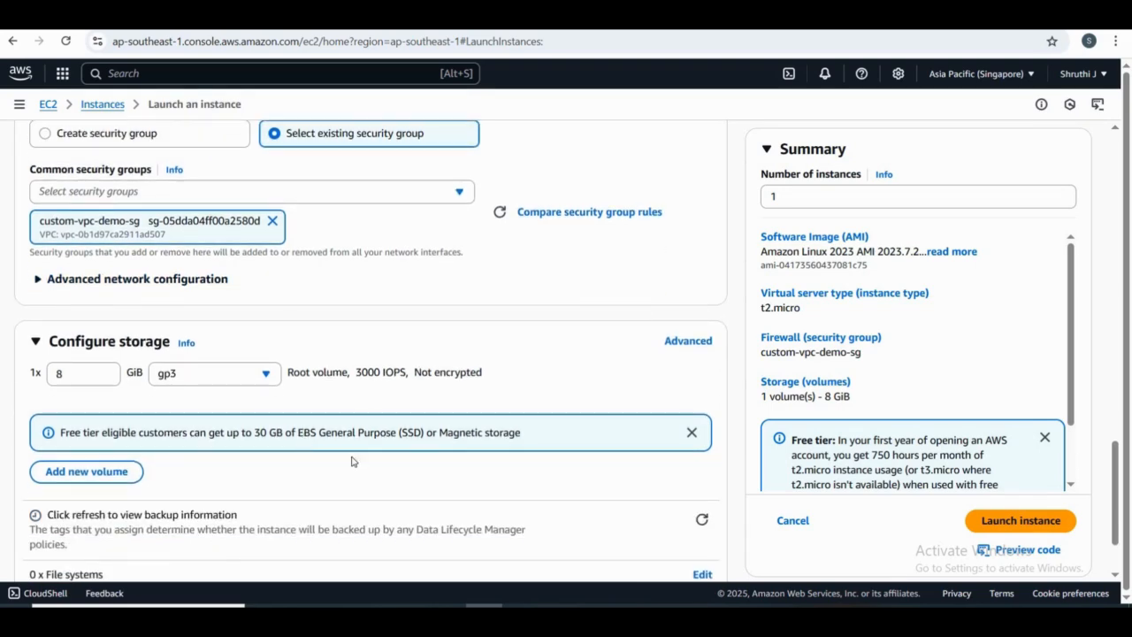
scroll(336, 474, "down", 3)
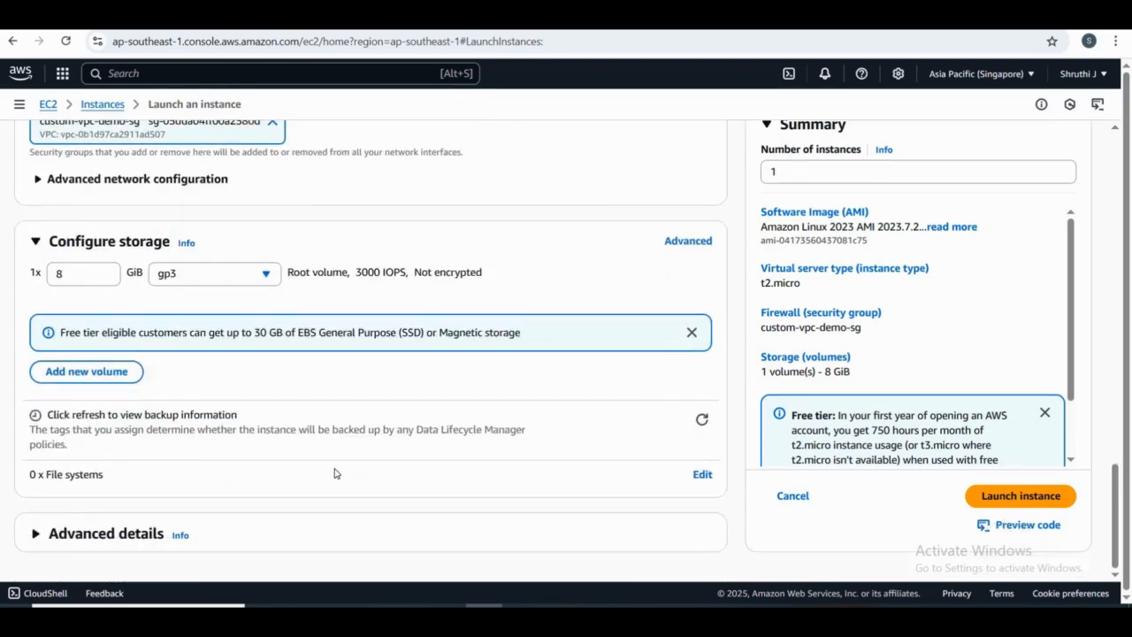
left_click(34, 535)
scroll(168, 566, "down", 20)
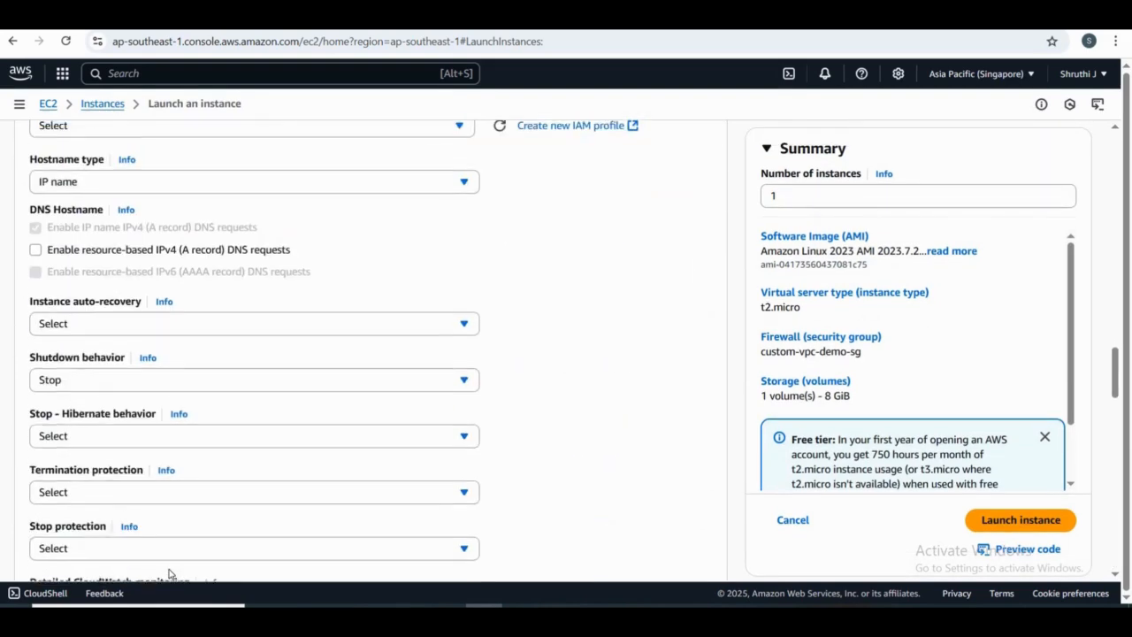
scroll(169, 574, "down", 20)
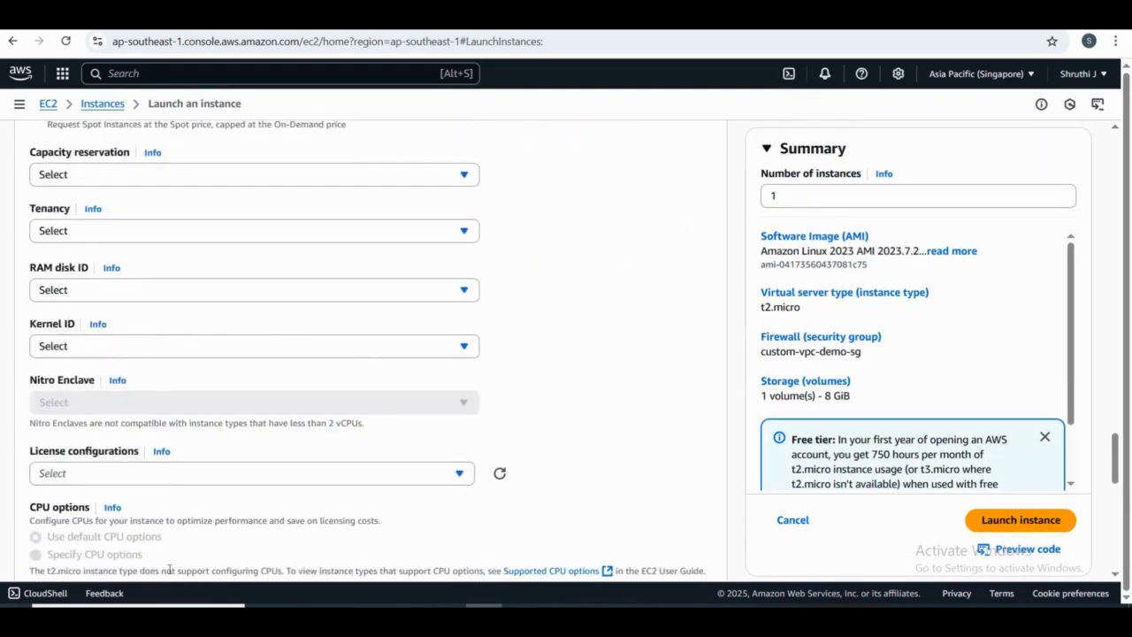
scroll(170, 571, "down", 10)
left_click(149, 450)
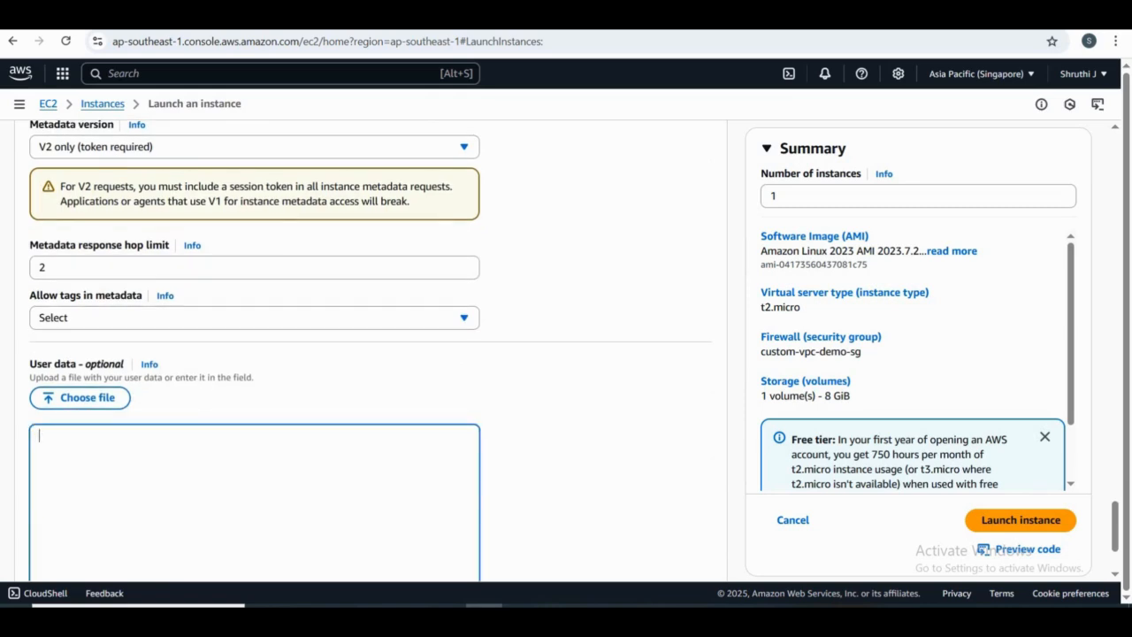
scroll(131, 464, "down", 3)
left_click(103, 328)
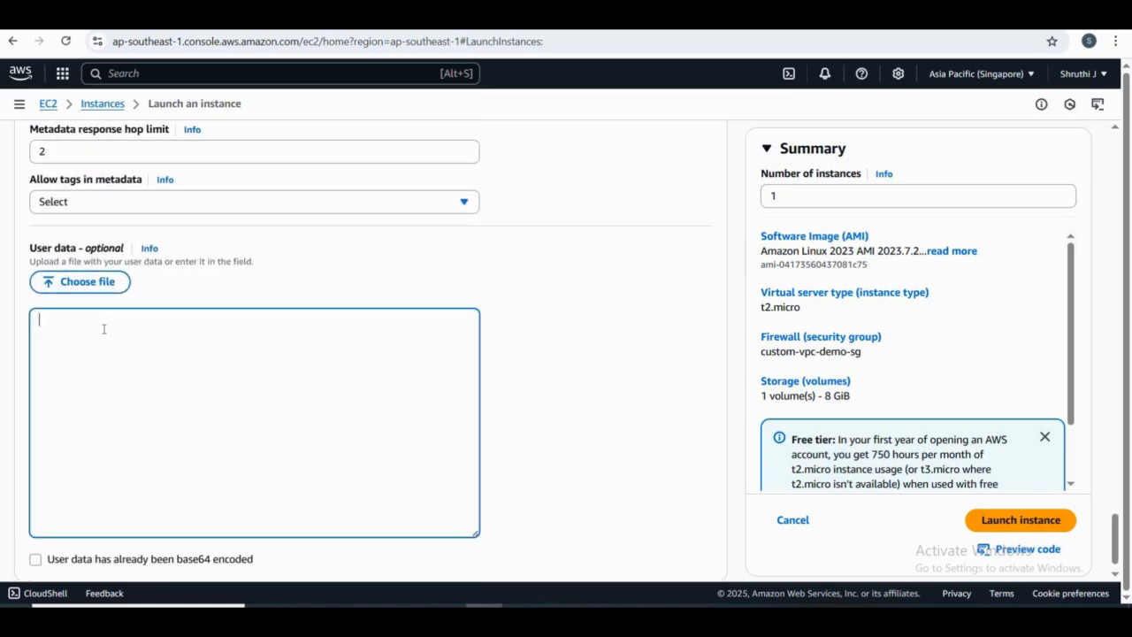
type("#!/bin/bash dnf install httpd git -y systemctl start httpd systemctl enable httpd git clone https://github.com/jerrish/site_particles.git /var/www/html")
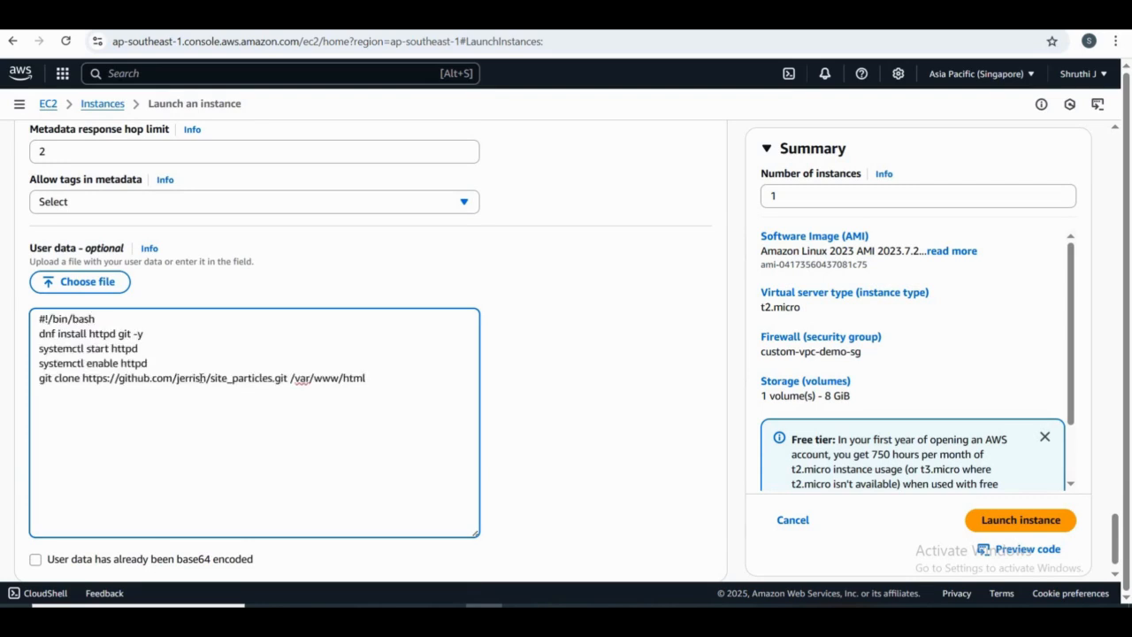
left_click_drag(39, 378, 331, 385)
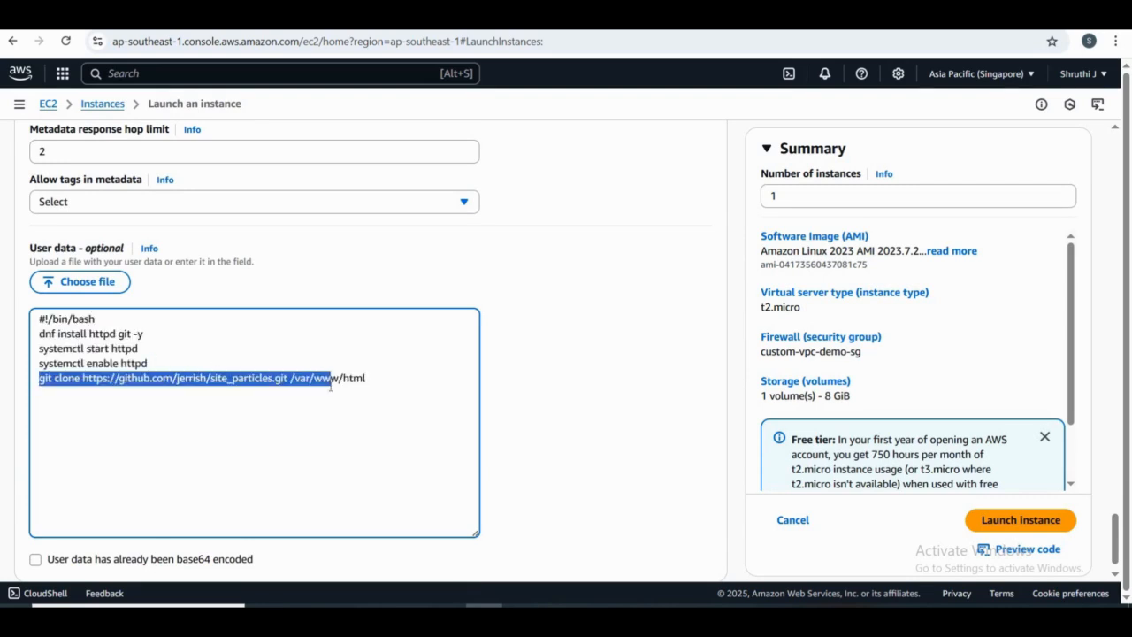
left_click(314, 422)
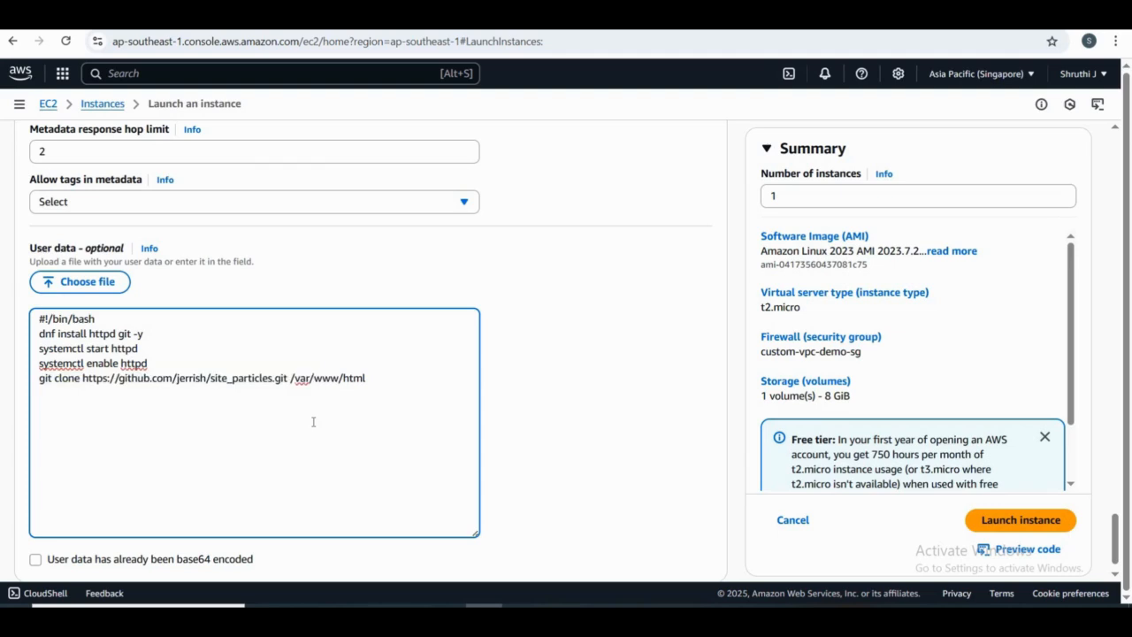
Launch the configured instance and open the list of all instances
scroll(313, 422, "down", 1)
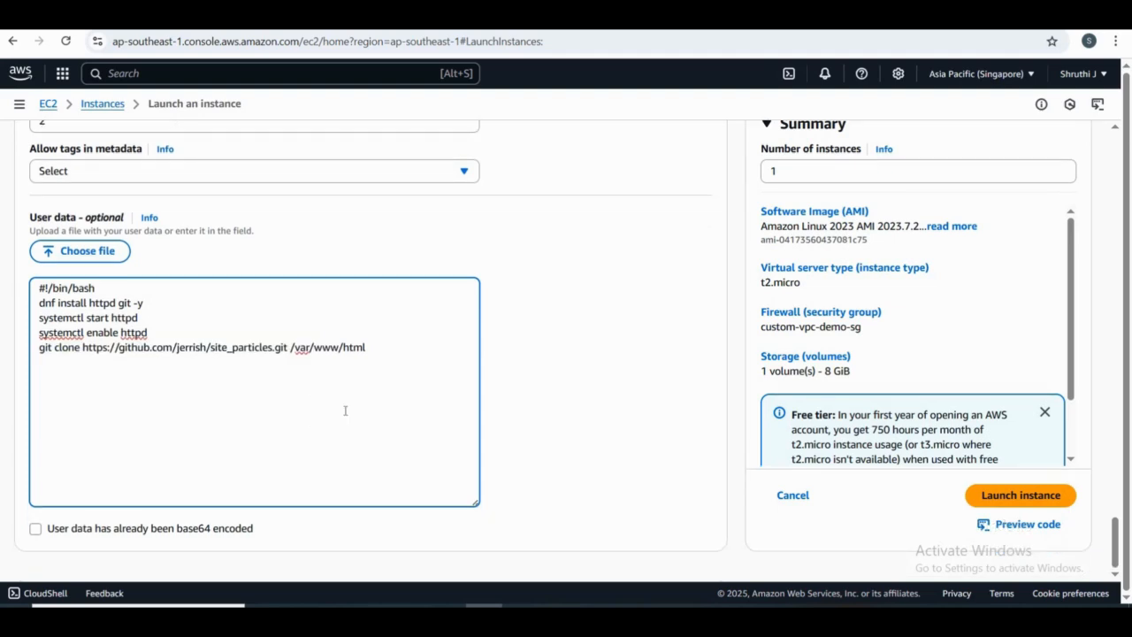
left_click(1006, 500)
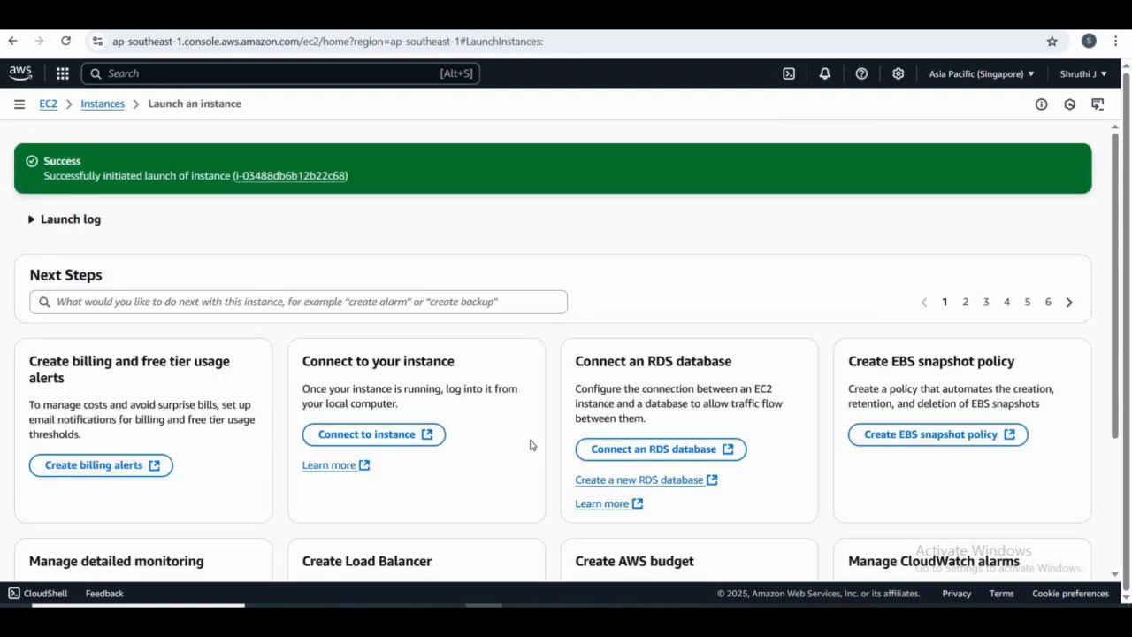
scroll(531, 445, "down", 2)
scroll(531, 445, "down", 1)
left_click(998, 539)
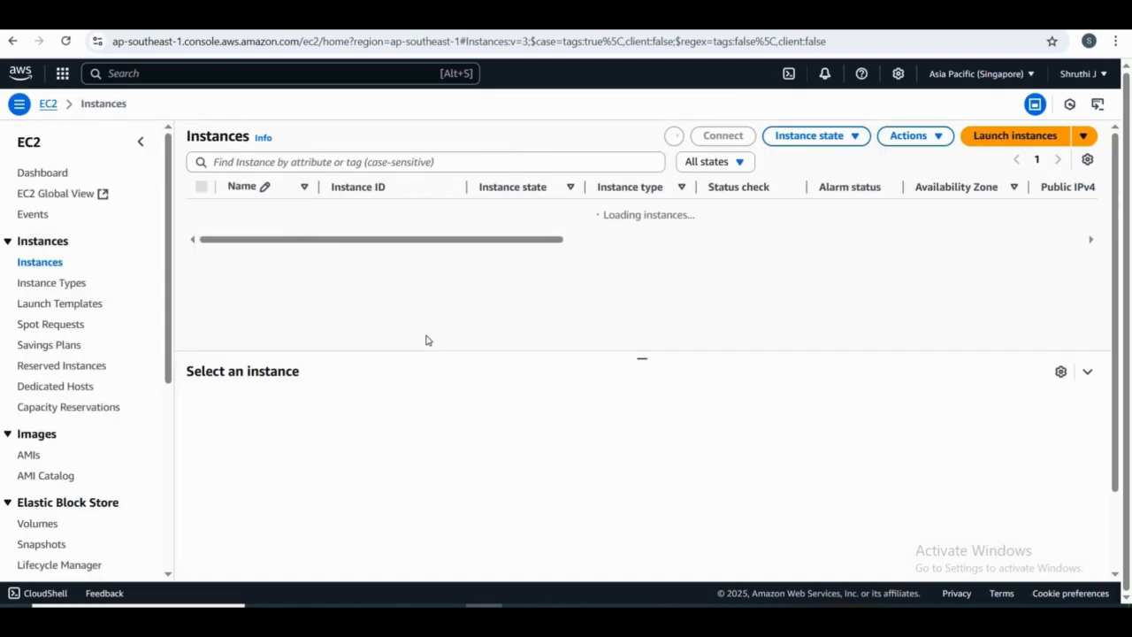
Select the linux-webserver instance, review its summary details and refresh the instance list to check its status checks
left_click(201, 216)
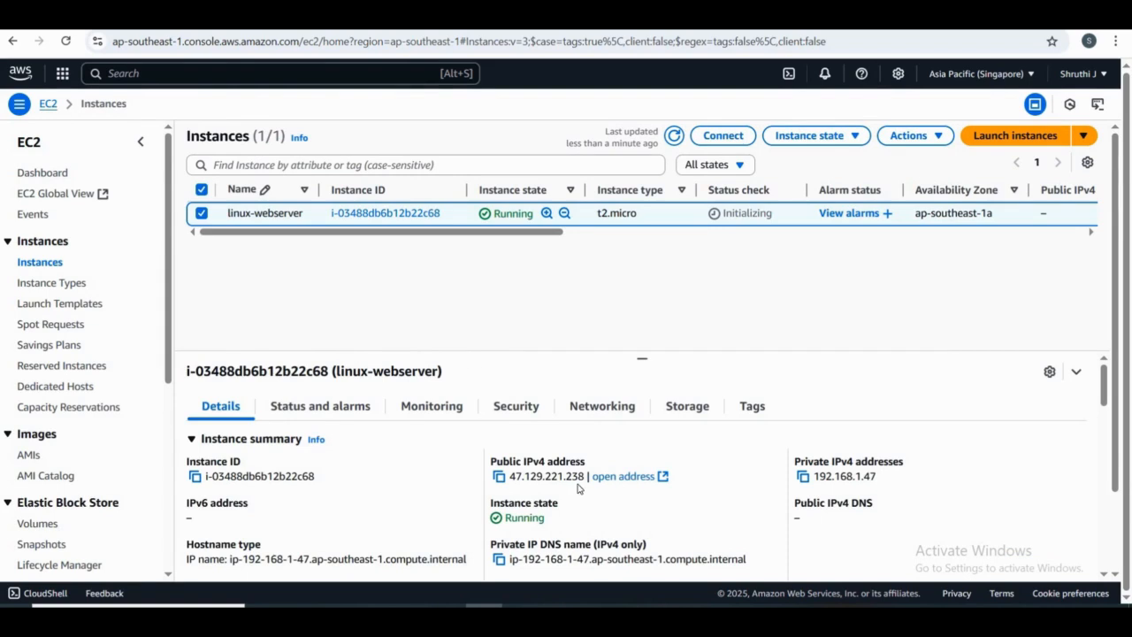
scroll(575, 487, "down", 1)
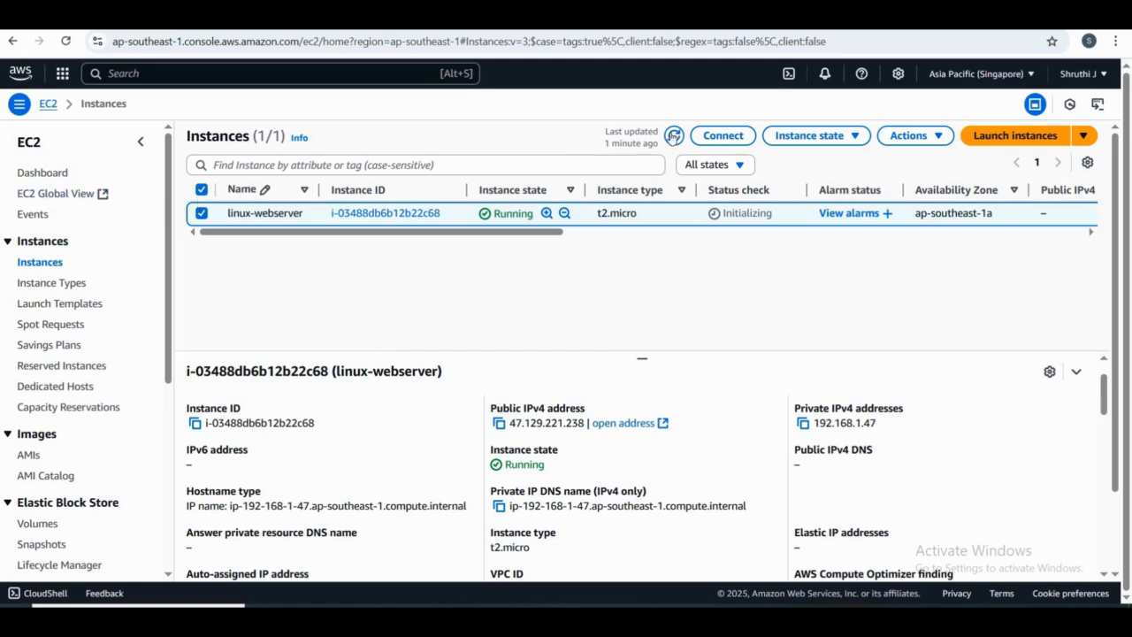
left_click(673, 137)
scroll(732, 467, "down", 1)
scroll(732, 467, "up", 2)
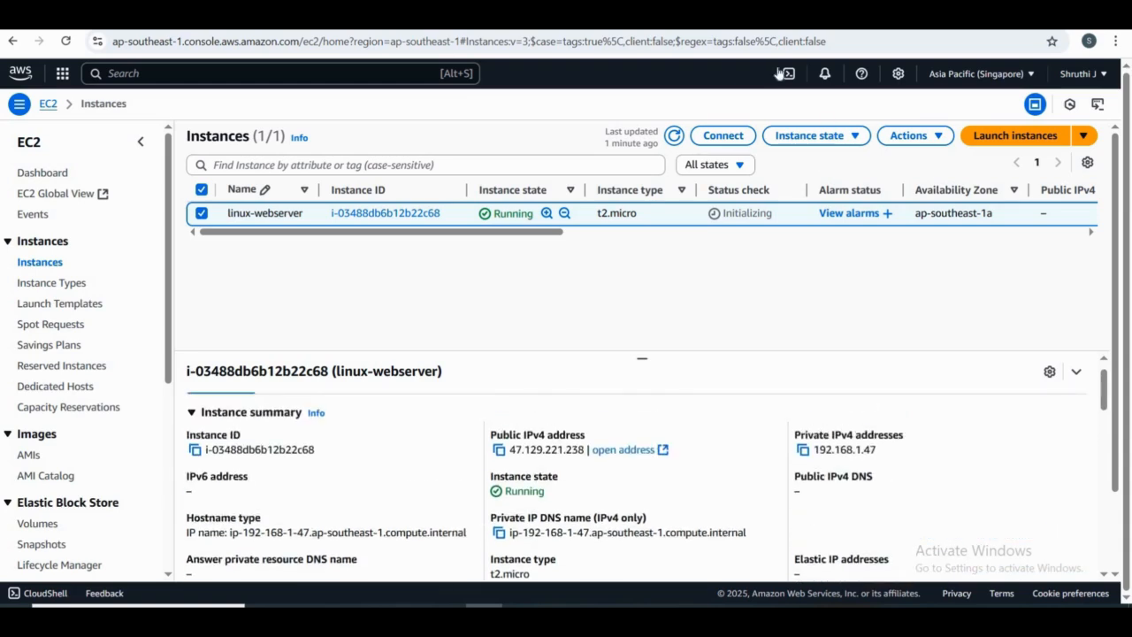
left_click(676, 138)
Copy the instance's public IPv4 address, switch to Microsoft Edge and open 47.129.221.238 to test the website
left_click_drag(520, 230, 488, 228)
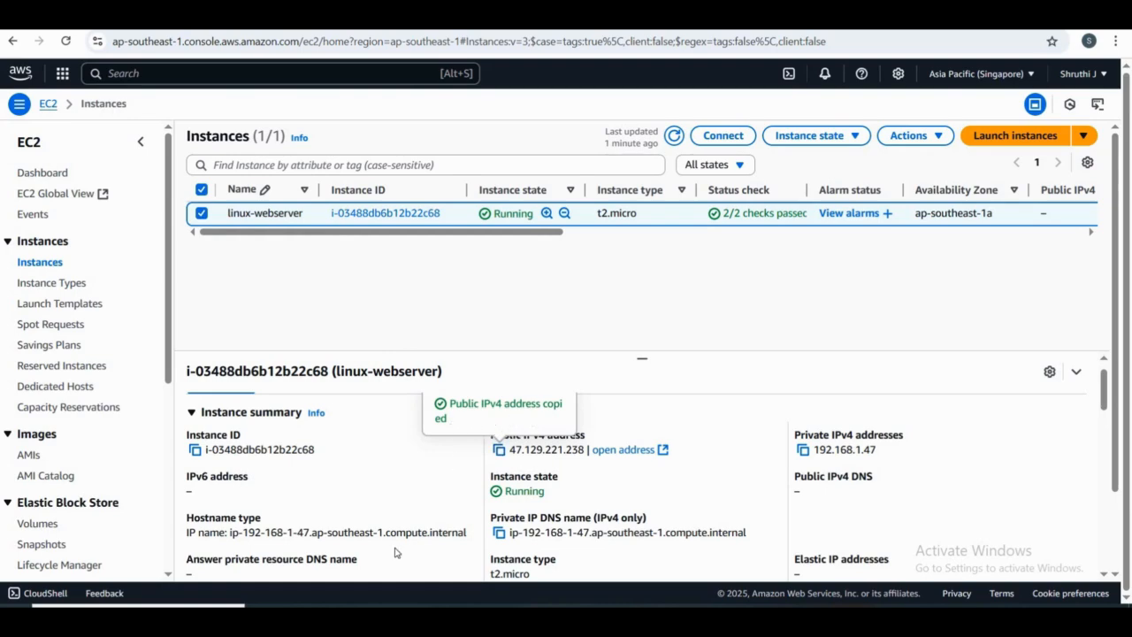
mouse_move(337, 605)
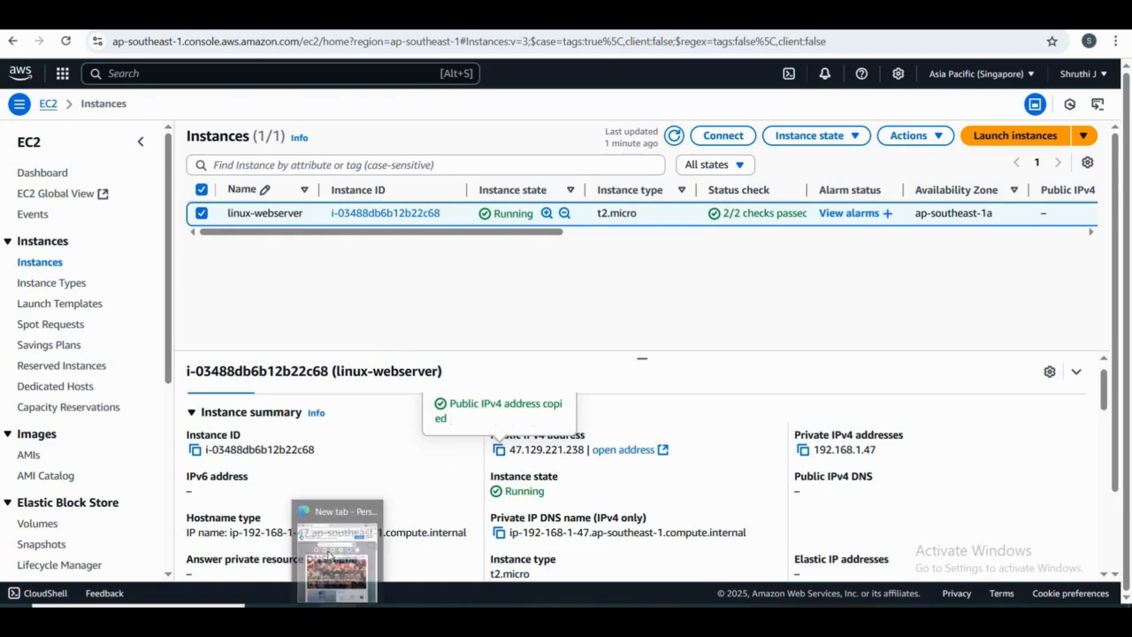
left_click(329, 555)
type("47.129.221.238")
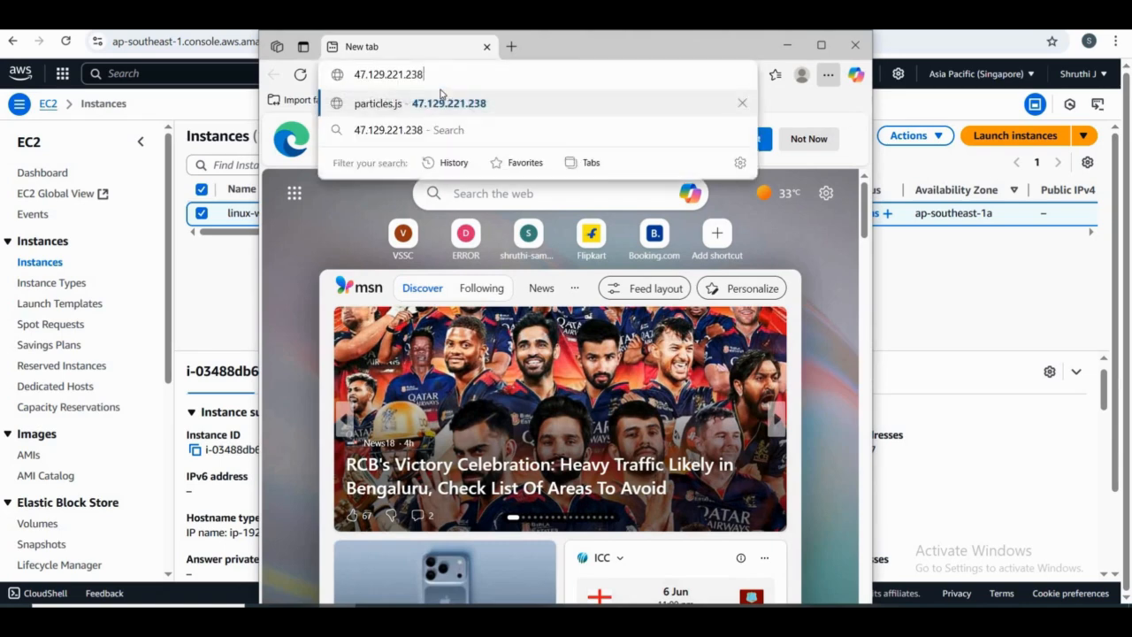
key("Return")
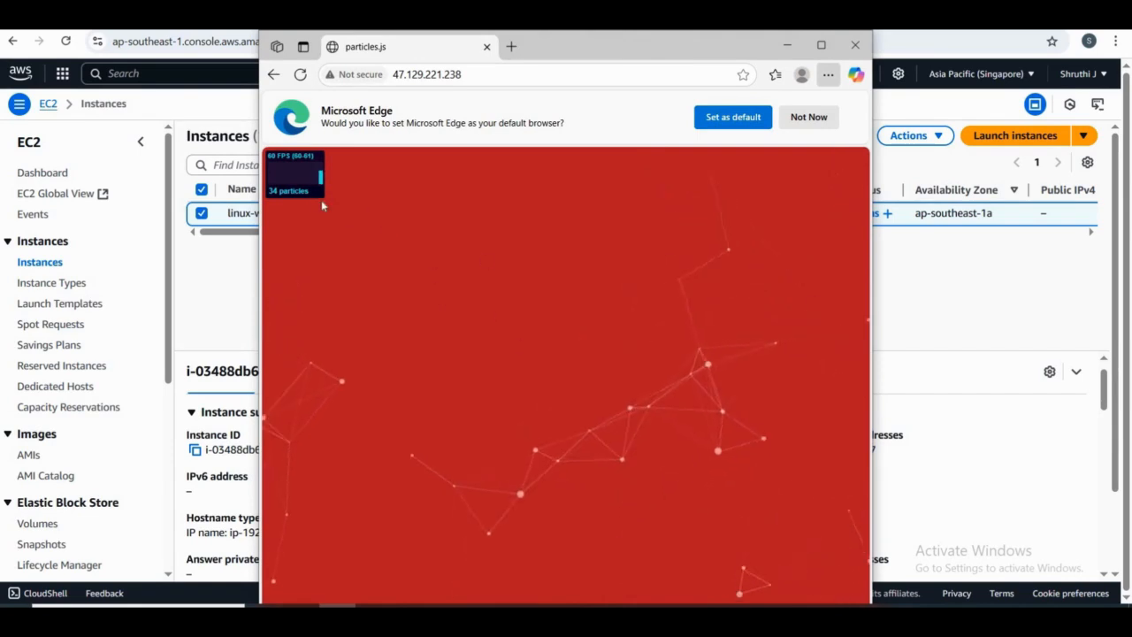
Copy the private IPv4 address of linux-webserver from the EC2 console and try to open 192.168.1.47 in a new Edge tab
left_click(188, 252)
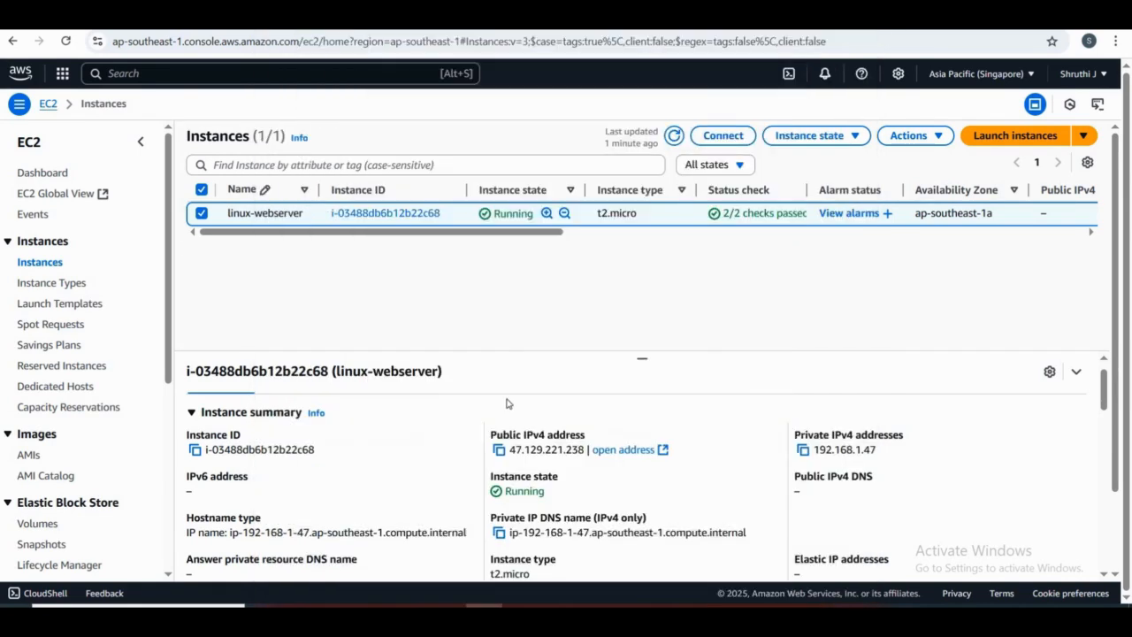
scroll(507, 403, "down", 1)
left_click(803, 419)
left_click(337, 617)
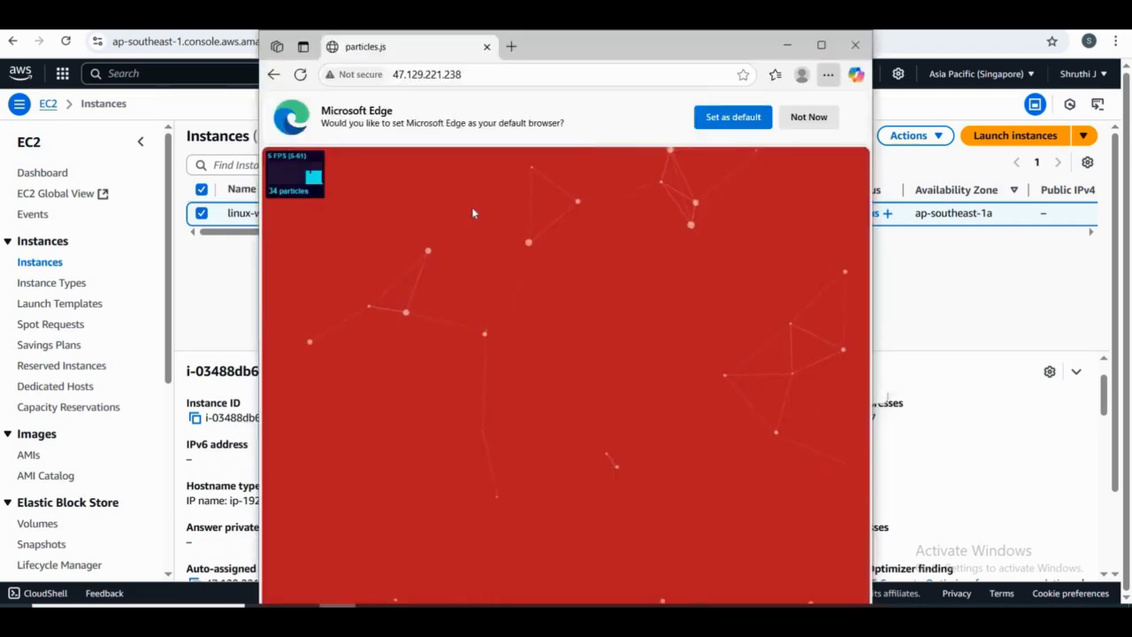
left_click(510, 47)
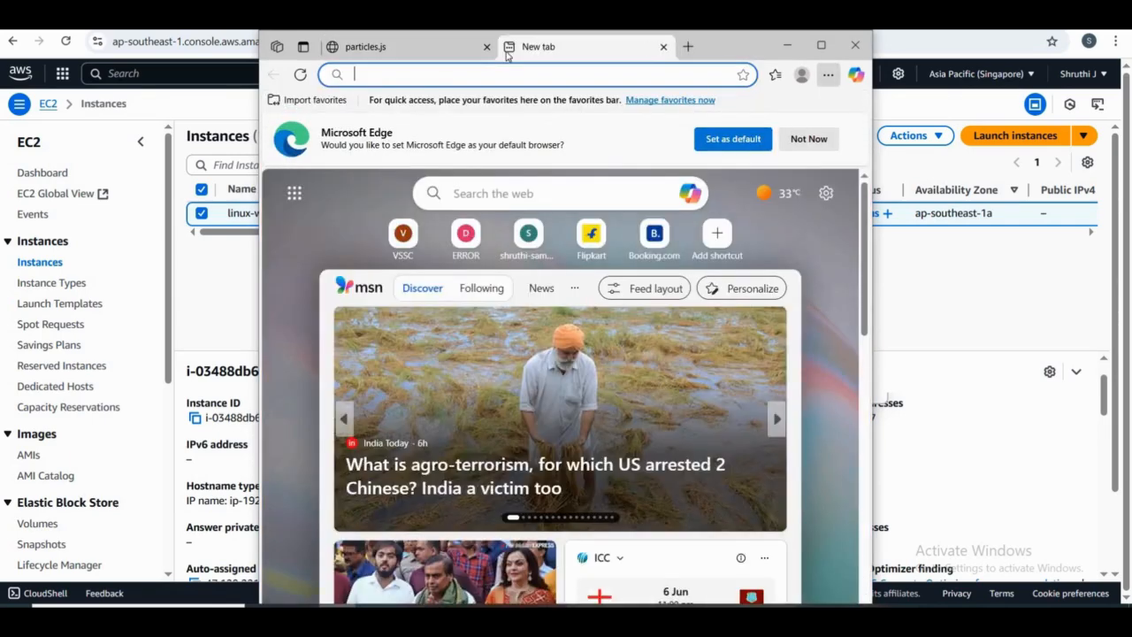
key("ctrl+v")
key("Return")
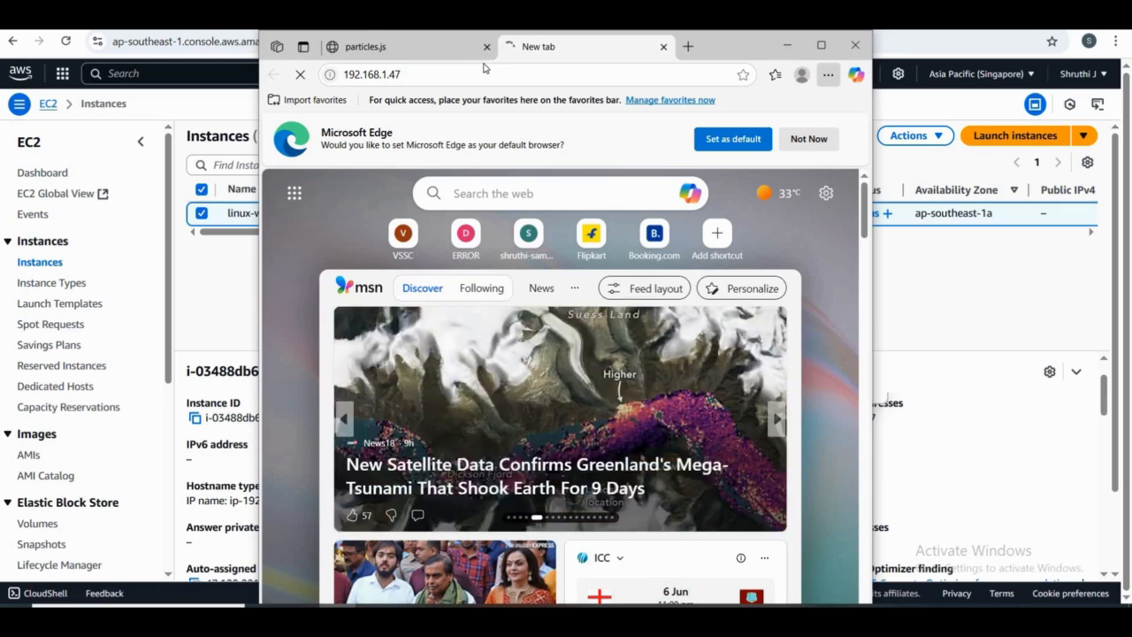
left_click(424, 75)
key("Return")
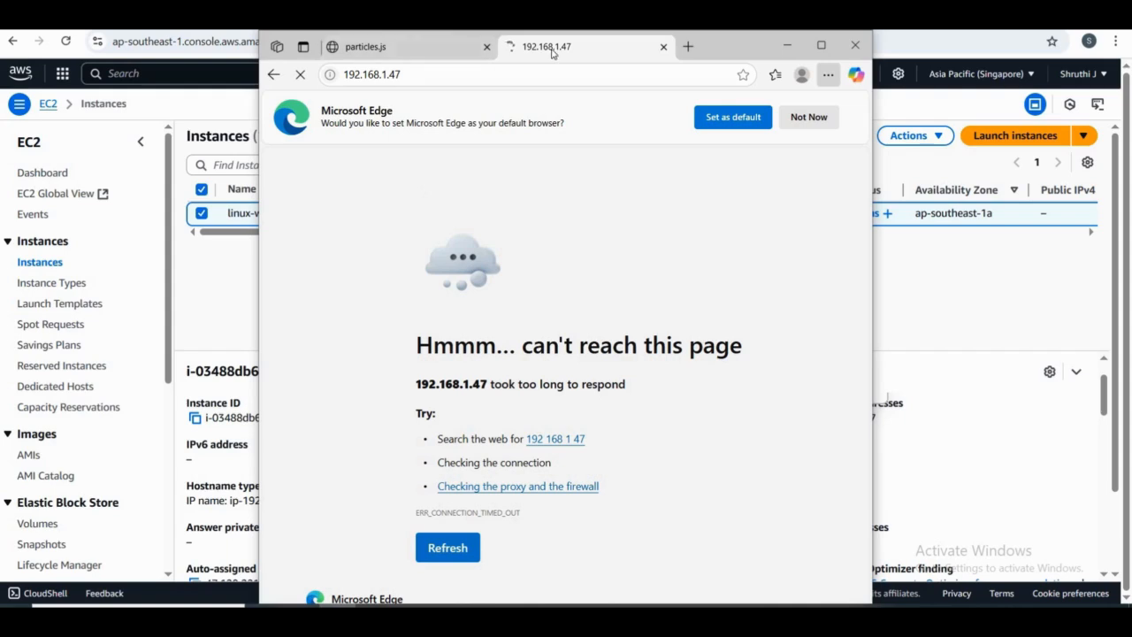
View the public IP site again, then return to the EC2 console and review the instance's IP address details
left_click(434, 46)
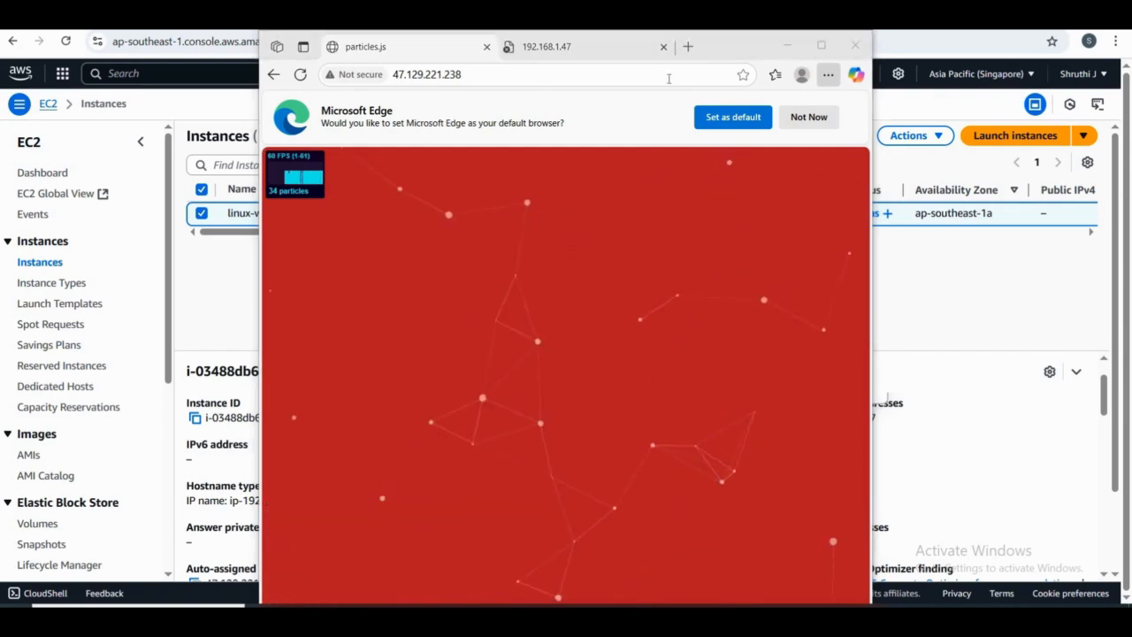
left_click(787, 44)
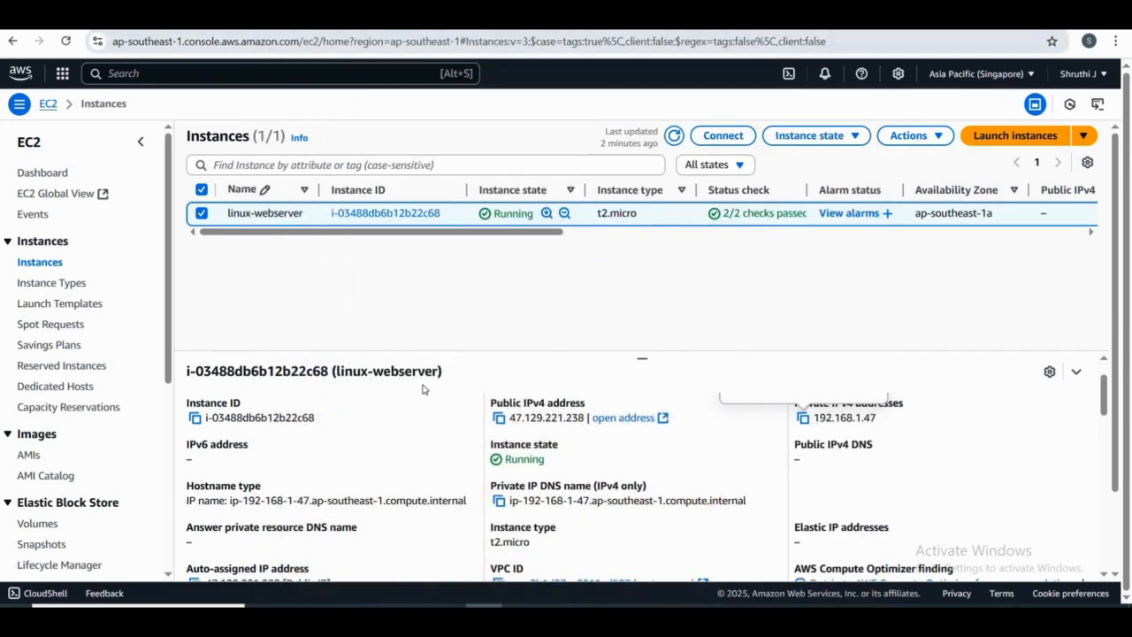
scroll(533, 395, "down", 1)
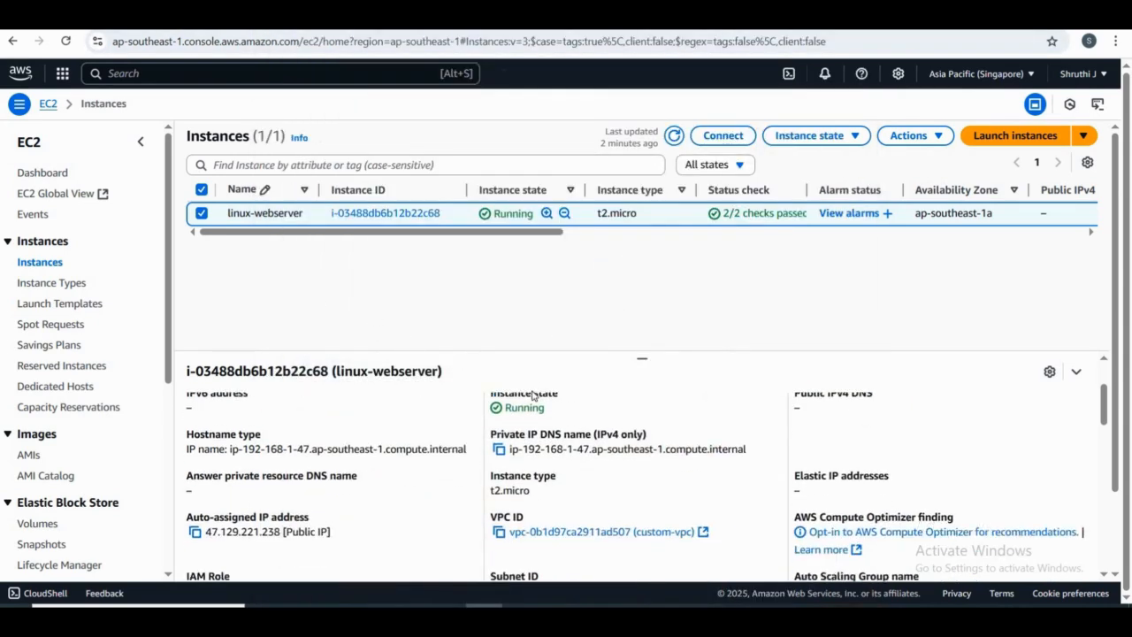
scroll(575, 460, "up", 3)
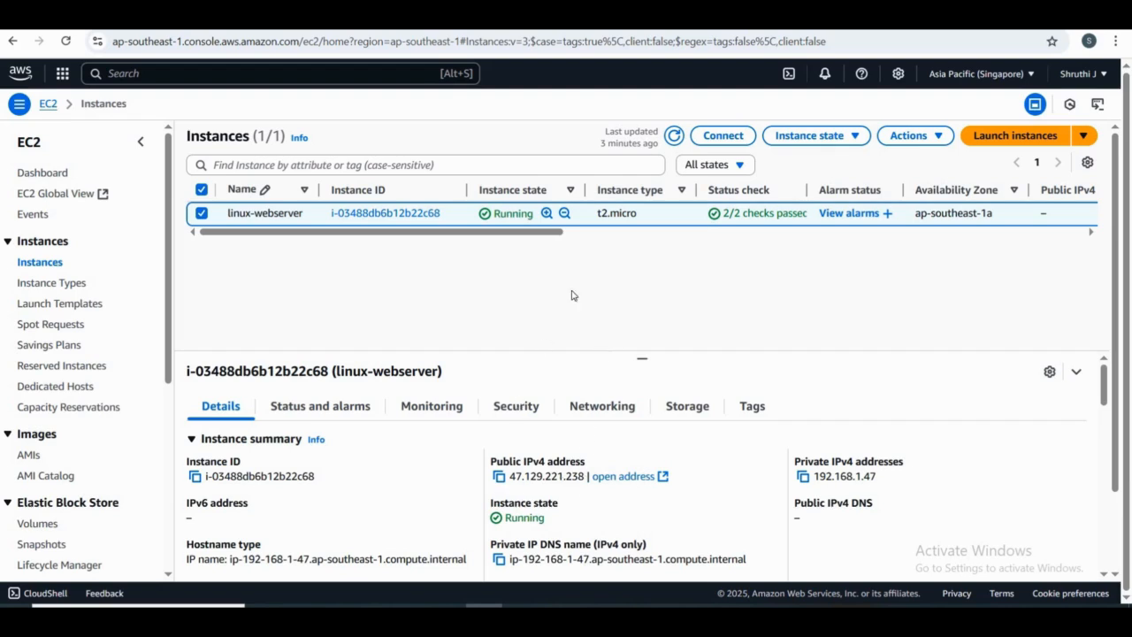
Stop the linux-webserver instance and confirm the stop
left_click(809, 137)
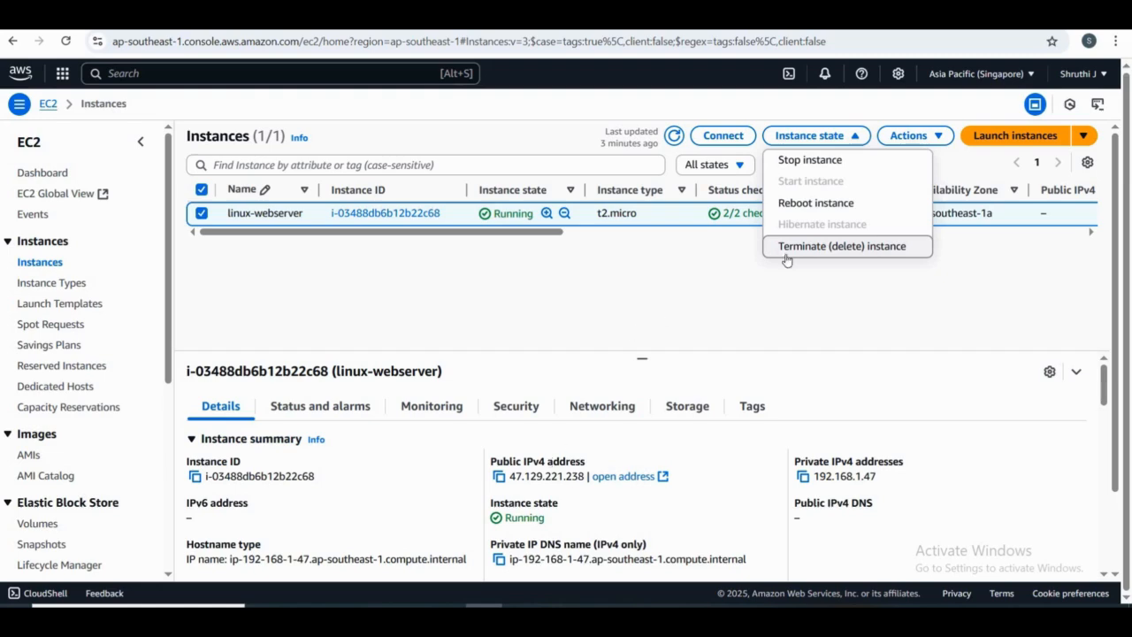
left_click(817, 164)
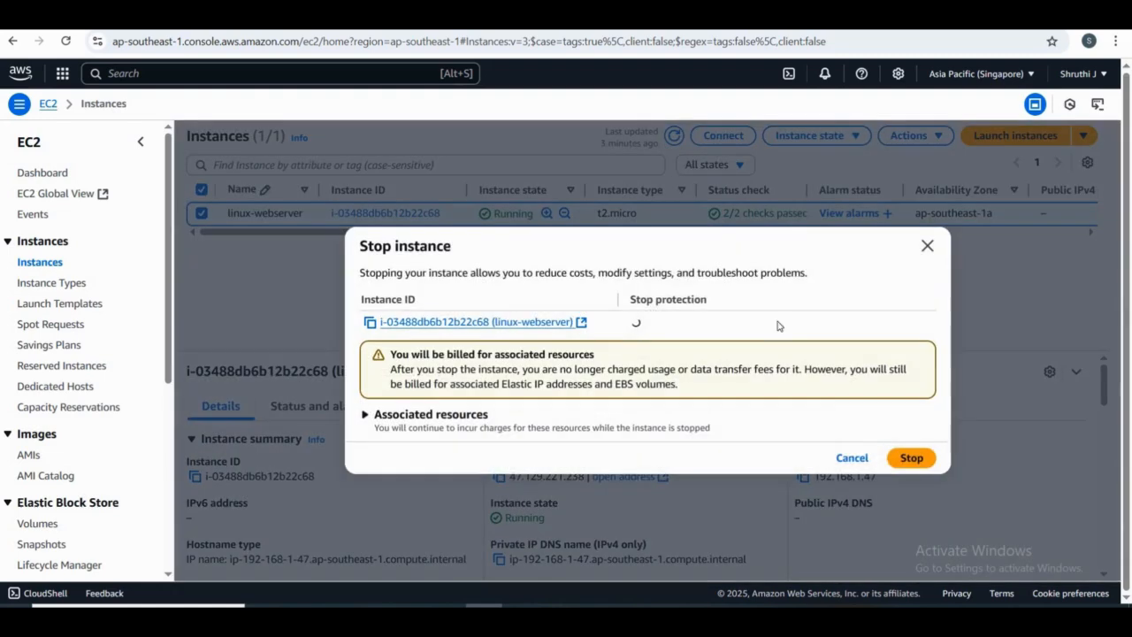
left_click(911, 458)
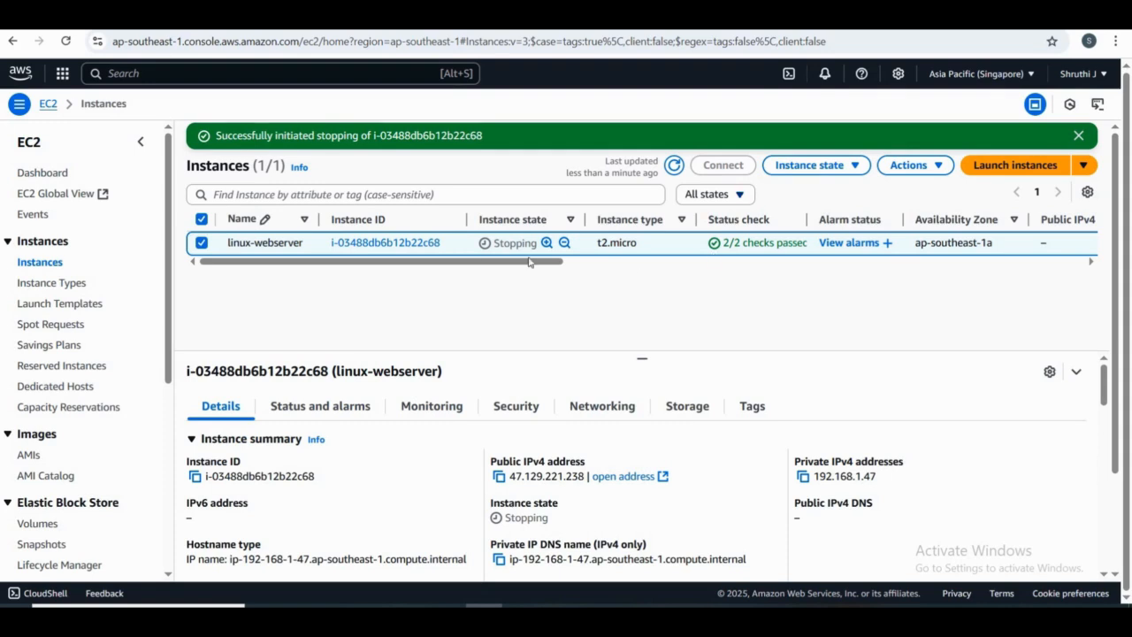
Start the stopped linux-webserver instance and refresh the instance list to check its public IPv4 address
left_click_drag(584, 218, 608, 218)
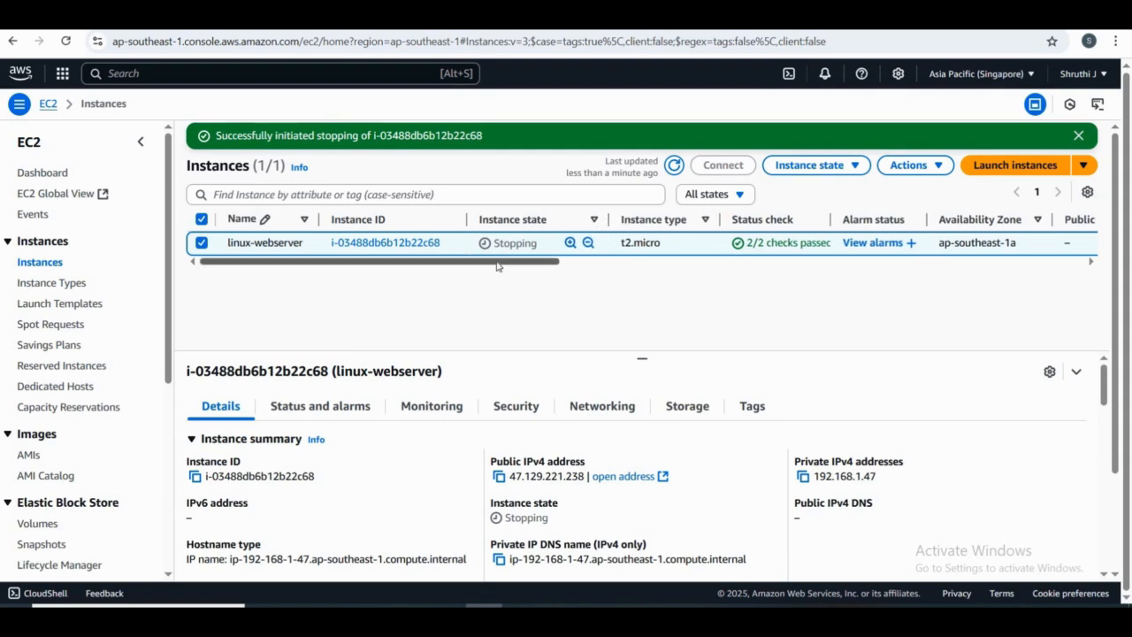
scroll(497, 265, "right", 5)
scroll(501, 278, "left", 5)
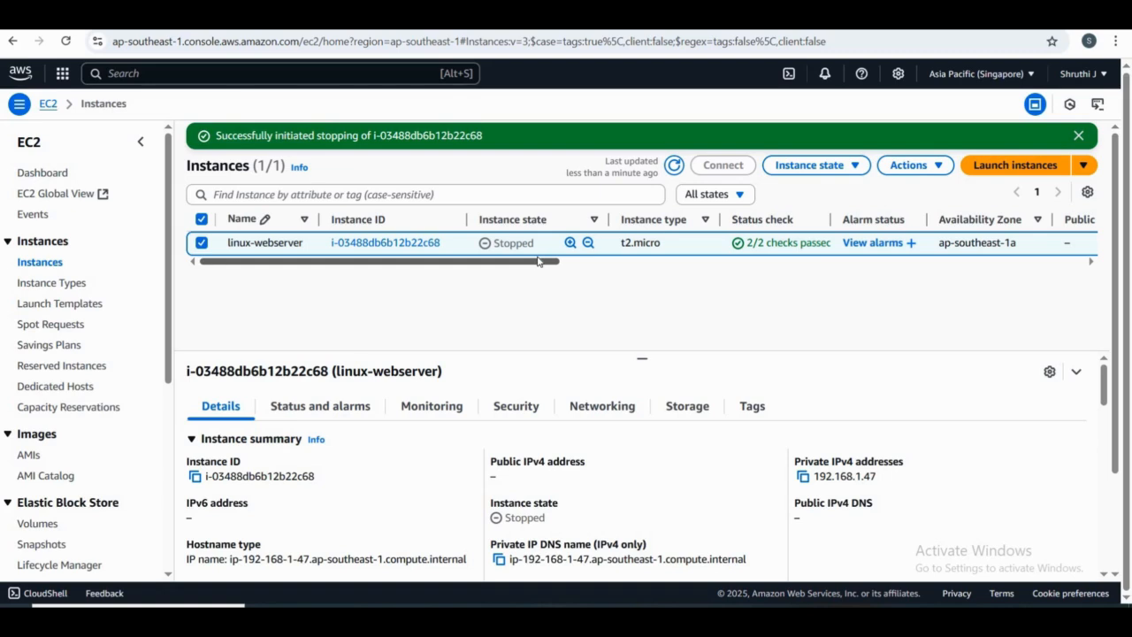
left_click(796, 167)
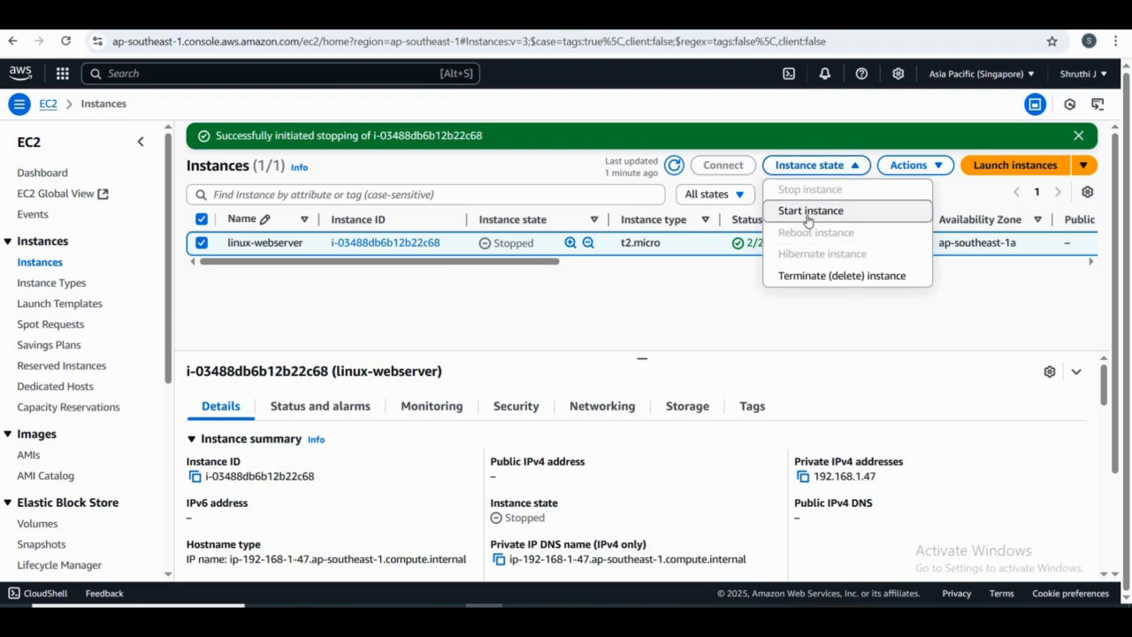
left_click(808, 213)
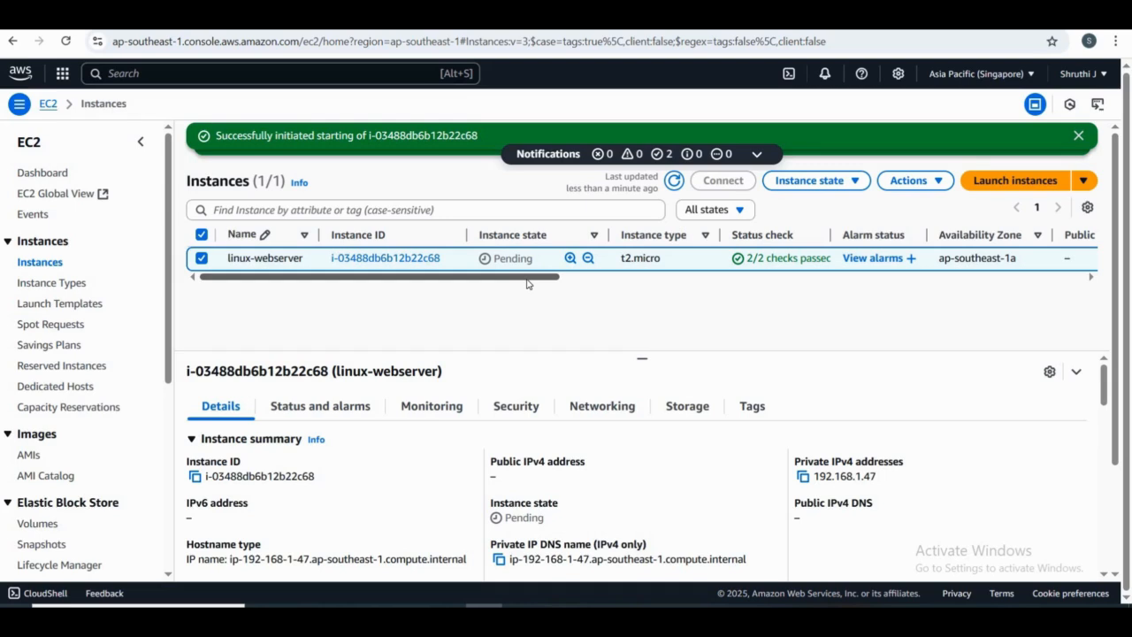
left_click(674, 184)
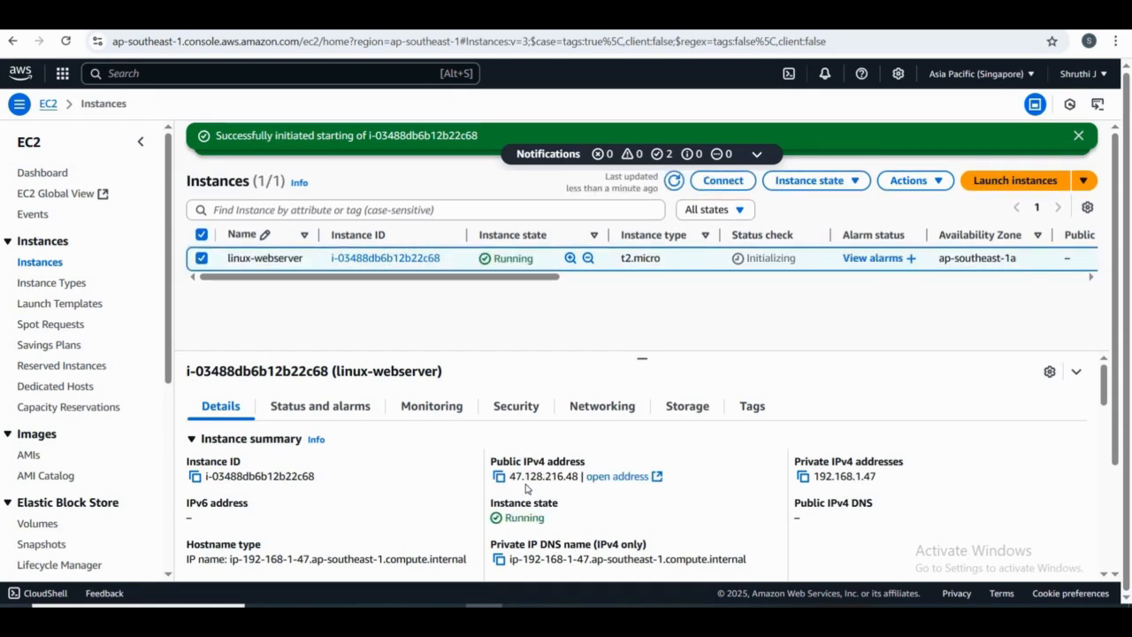
left_click(676, 183)
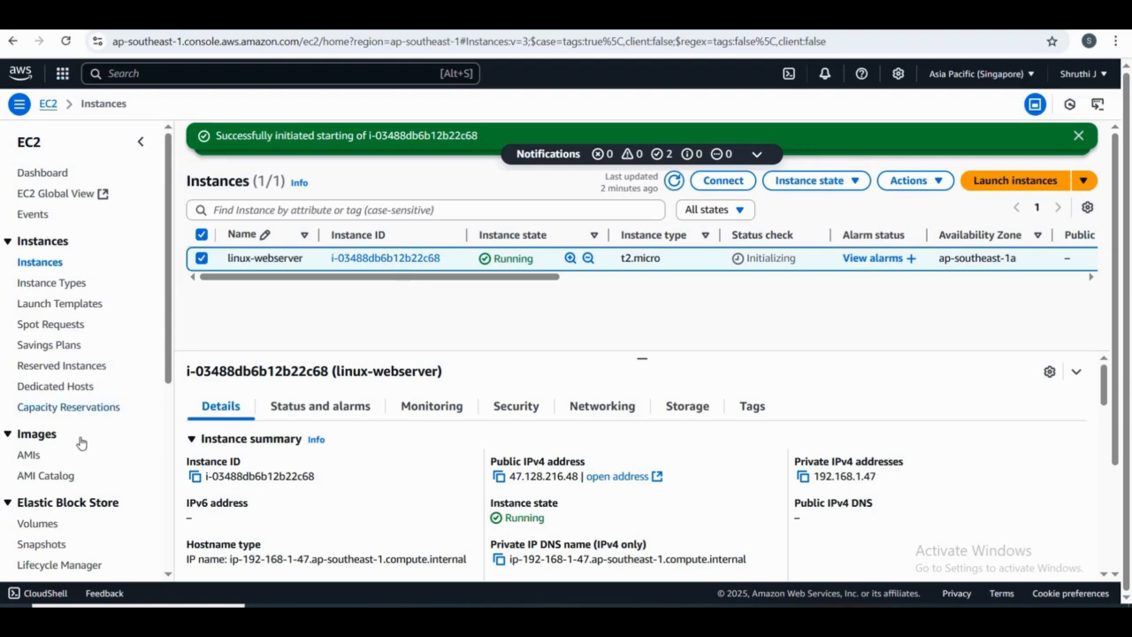
Allocate an Elastic IP address from Amazon's pool of IPv4 addresses in the ap-southeast-1 network border group
scroll(81, 445, "down", 3)
scroll(82, 442, "down", 1)
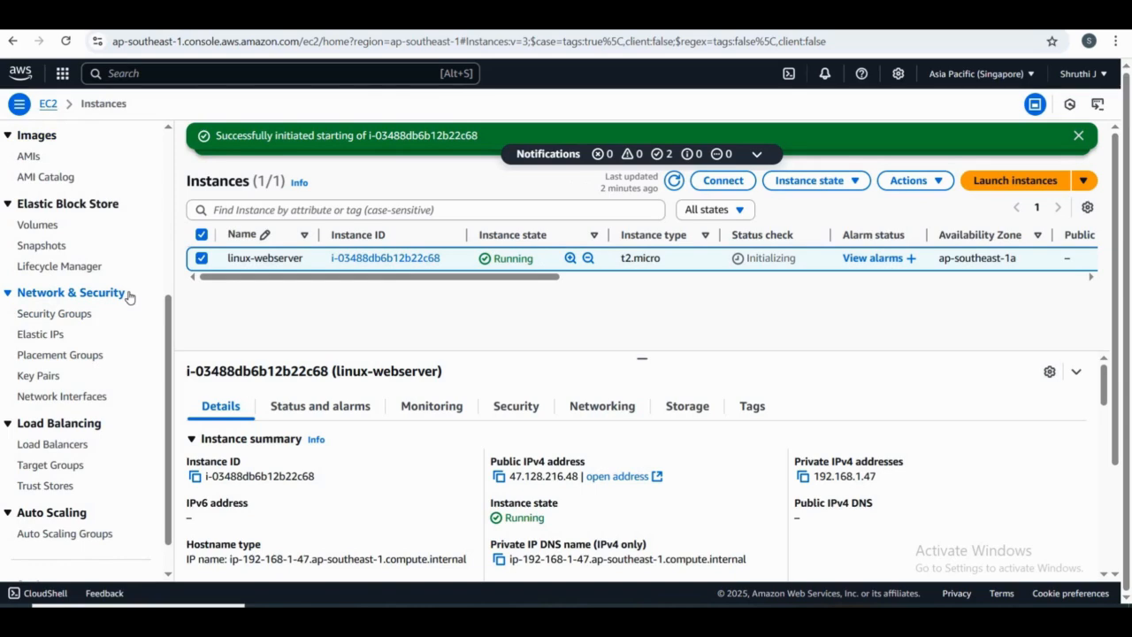
left_click(51, 342)
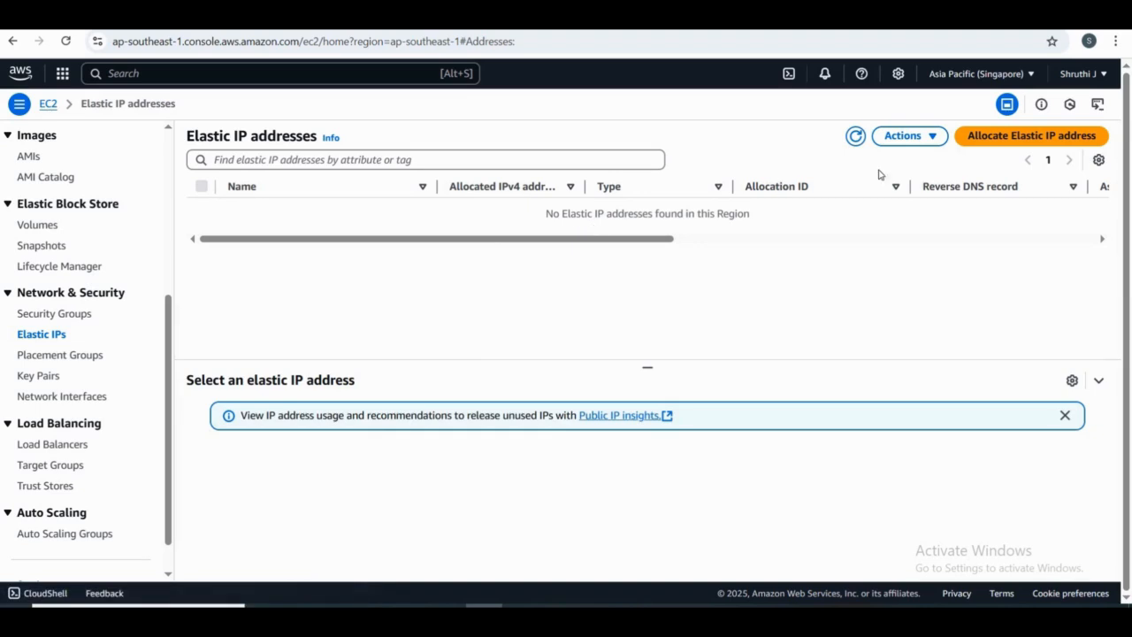
left_click(985, 141)
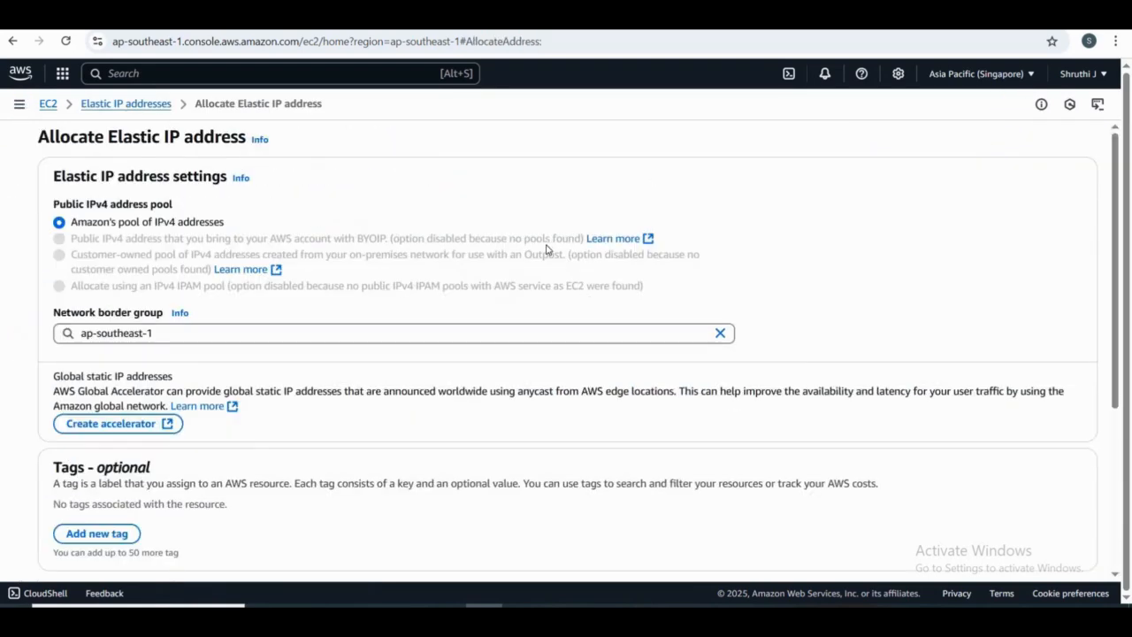
scroll(546, 249, "down", 2)
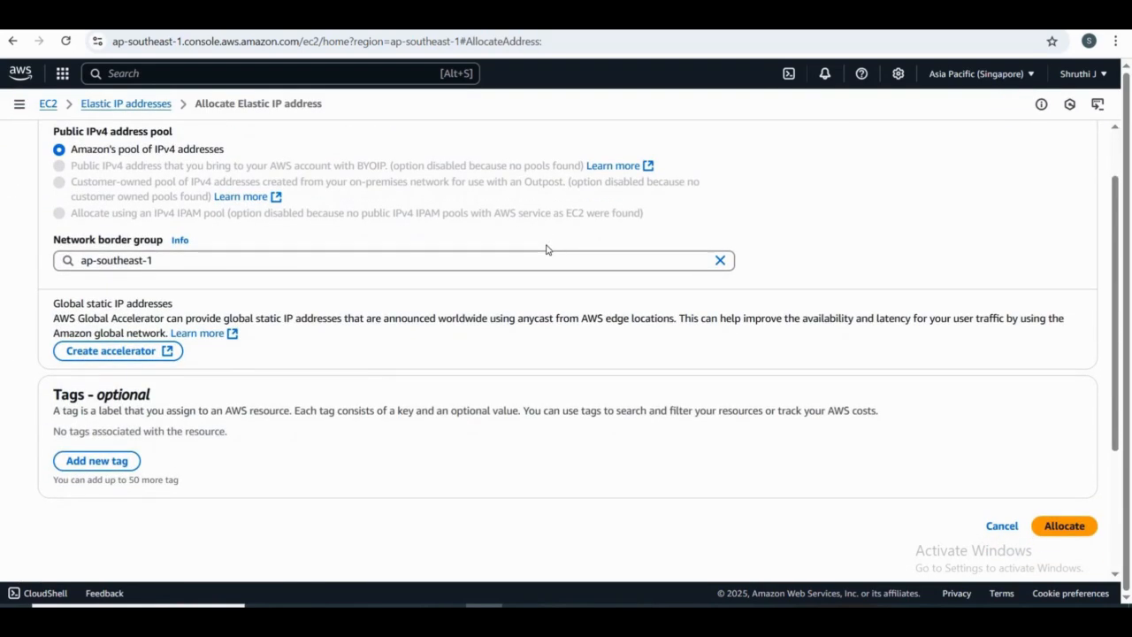
scroll(546, 250, "up", 1)
scroll(546, 249, "down", 2)
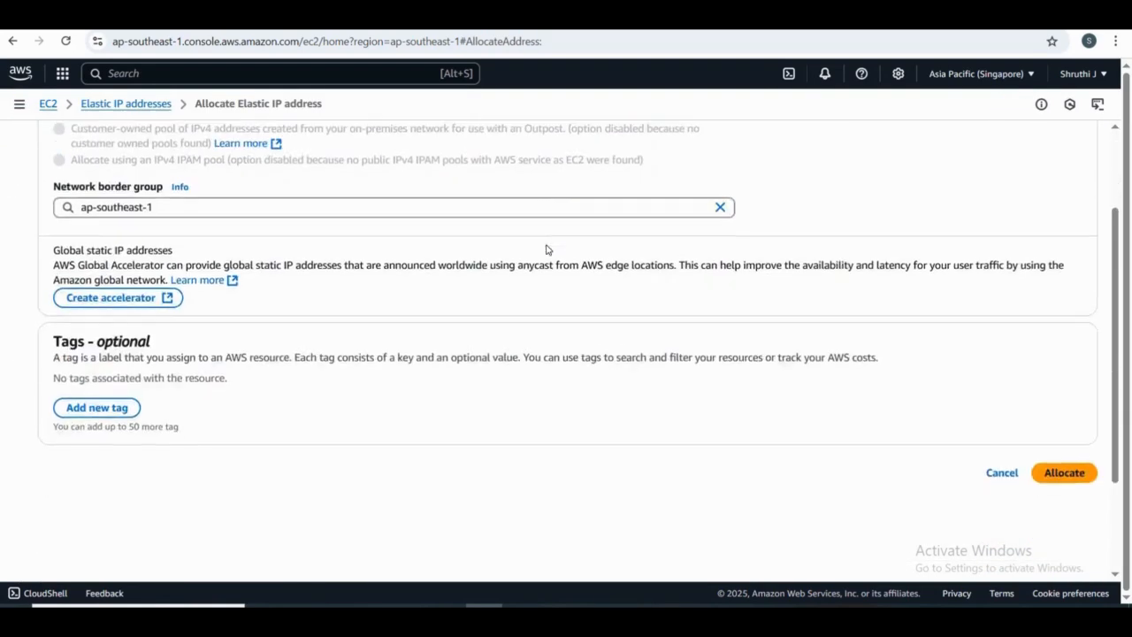
scroll(545, 249, "down", 1)
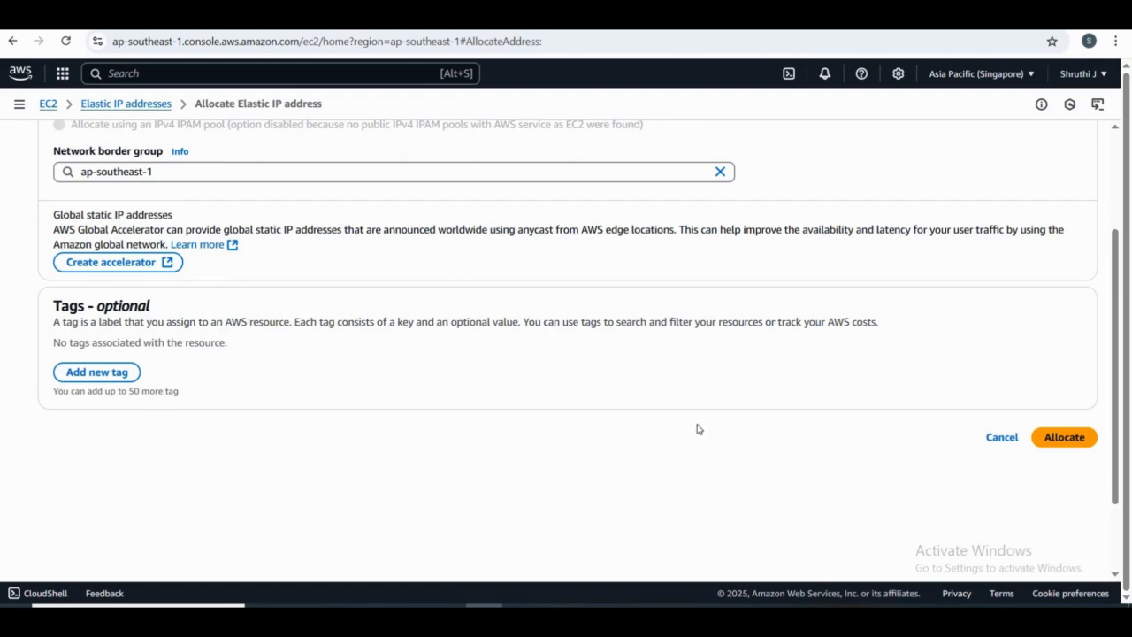
left_click(1080, 441)
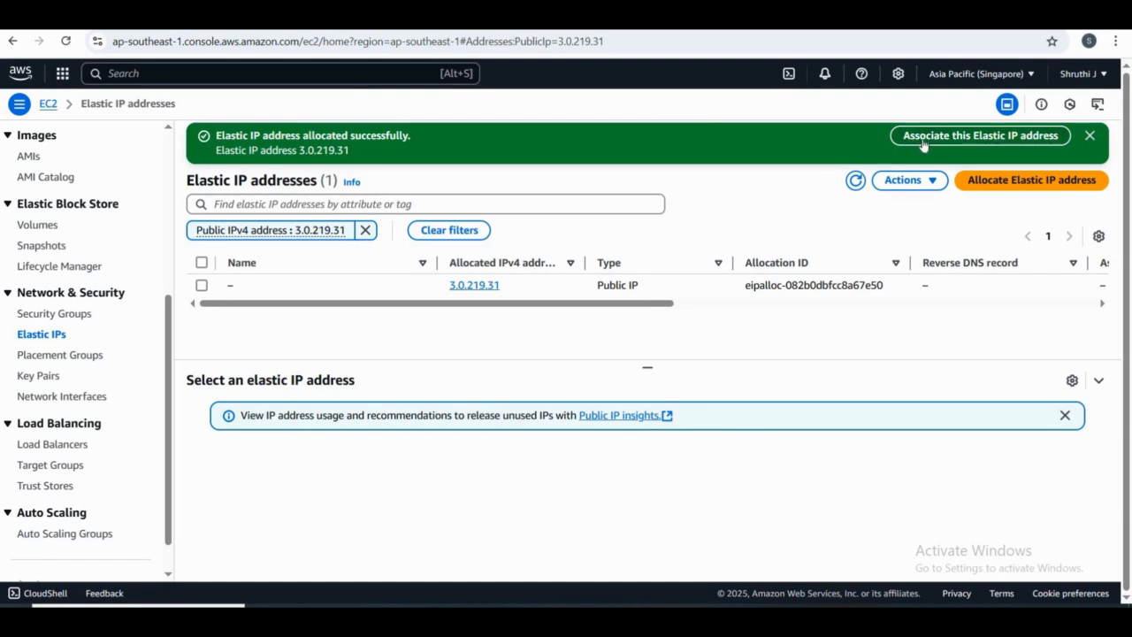
Begin associating the new Elastic IP address with a resource and choose the linux-webserver instance as the target
left_click(948, 143)
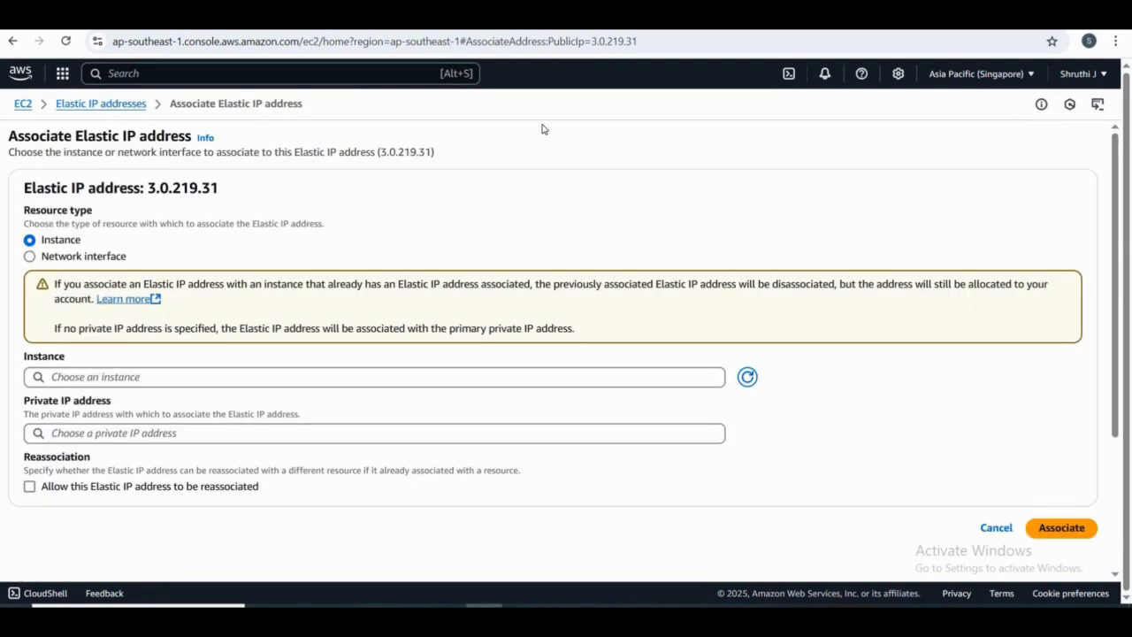
scroll(196, 281, "down", 2)
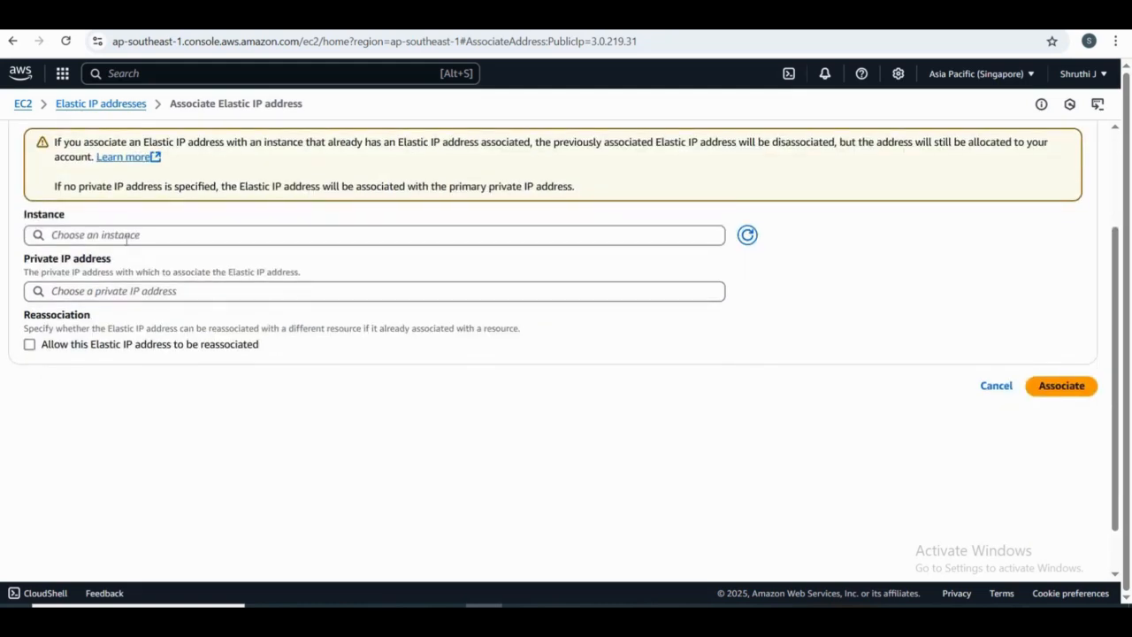
left_click(126, 236)
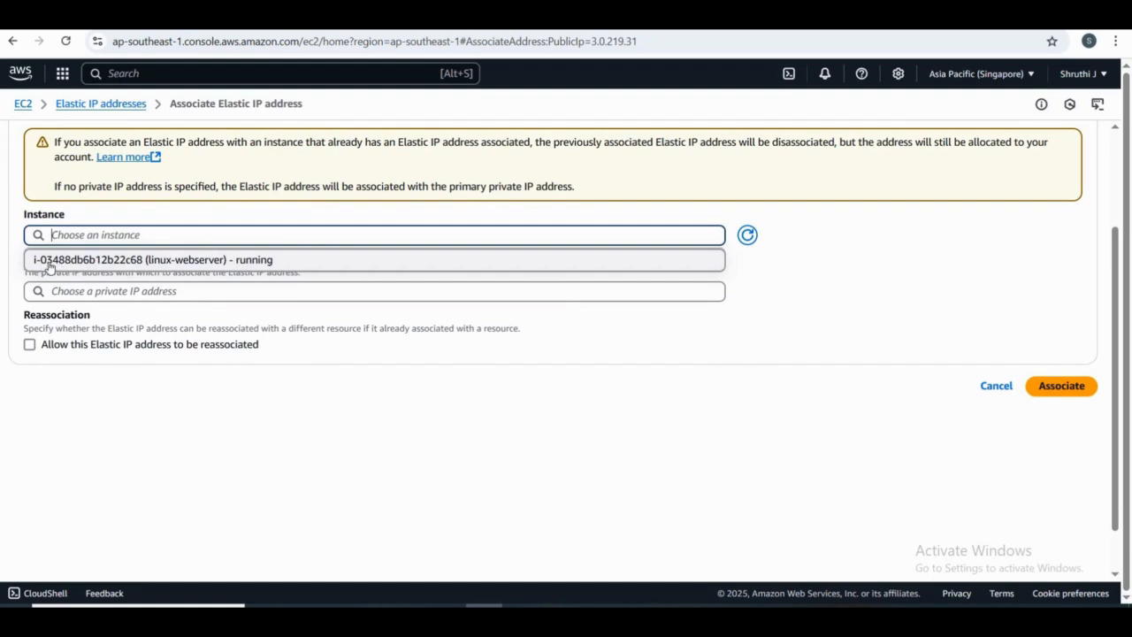
left_click(251, 261)
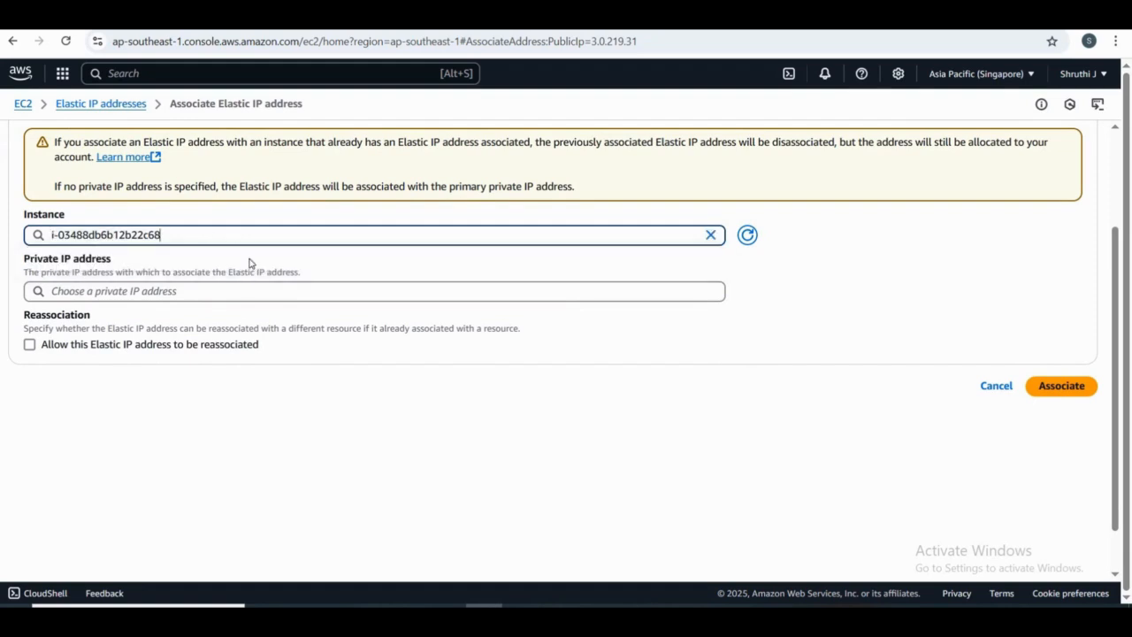
scroll(275, 270, "down", 1)
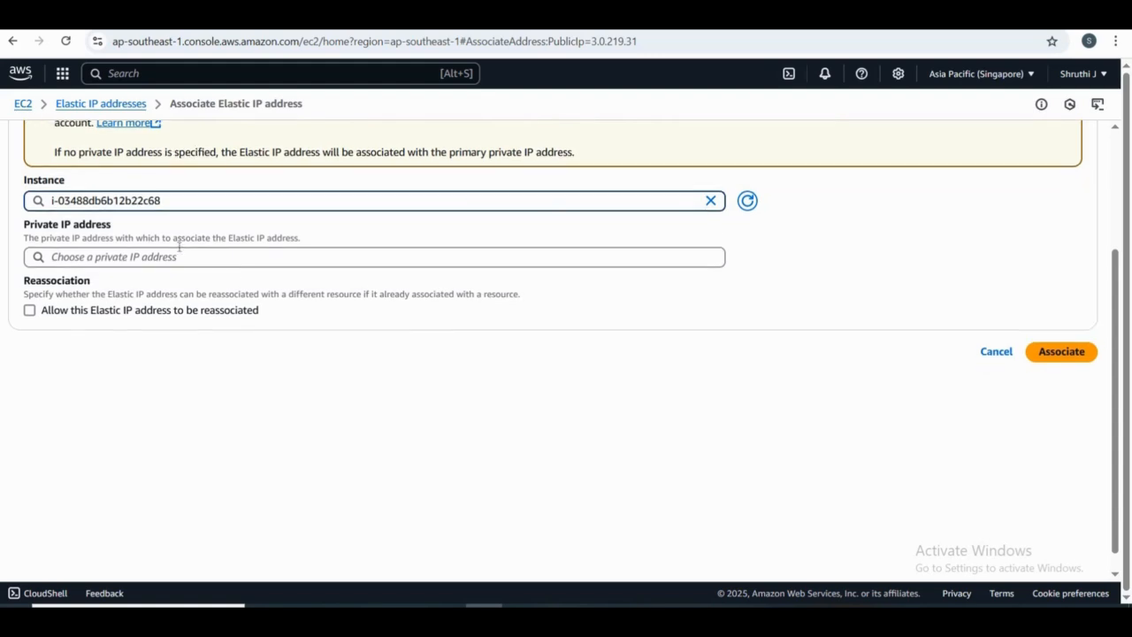
scroll(178, 247, "up", 3)
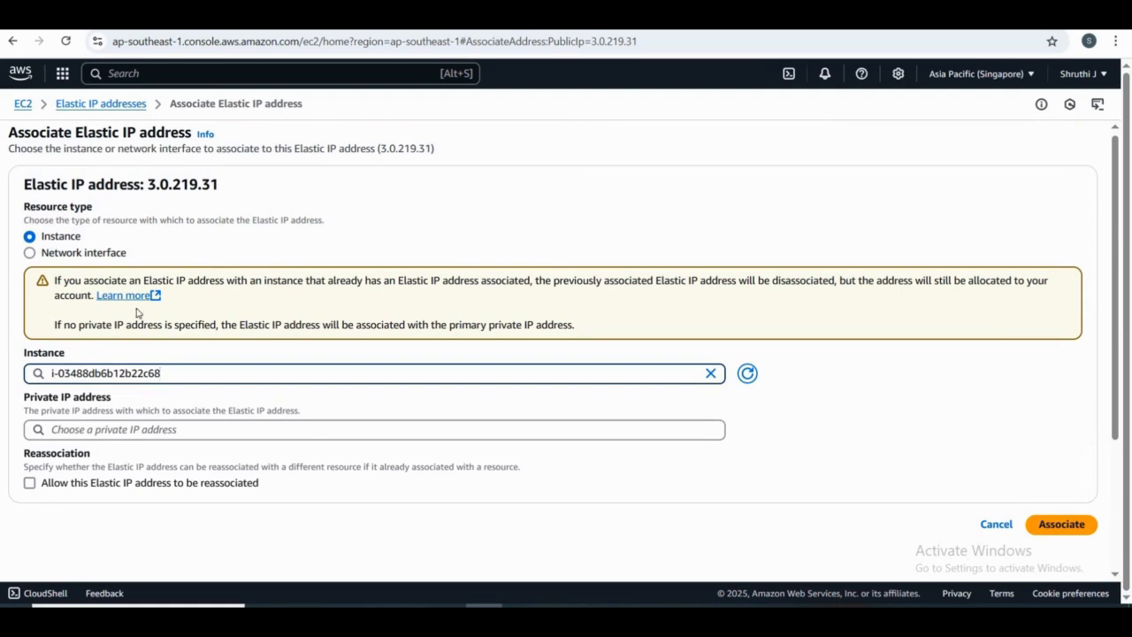
Choose private IP address 192.168.1.47 and associate the Elastic IP address with the instance
scroll(139, 315, "down", 1)
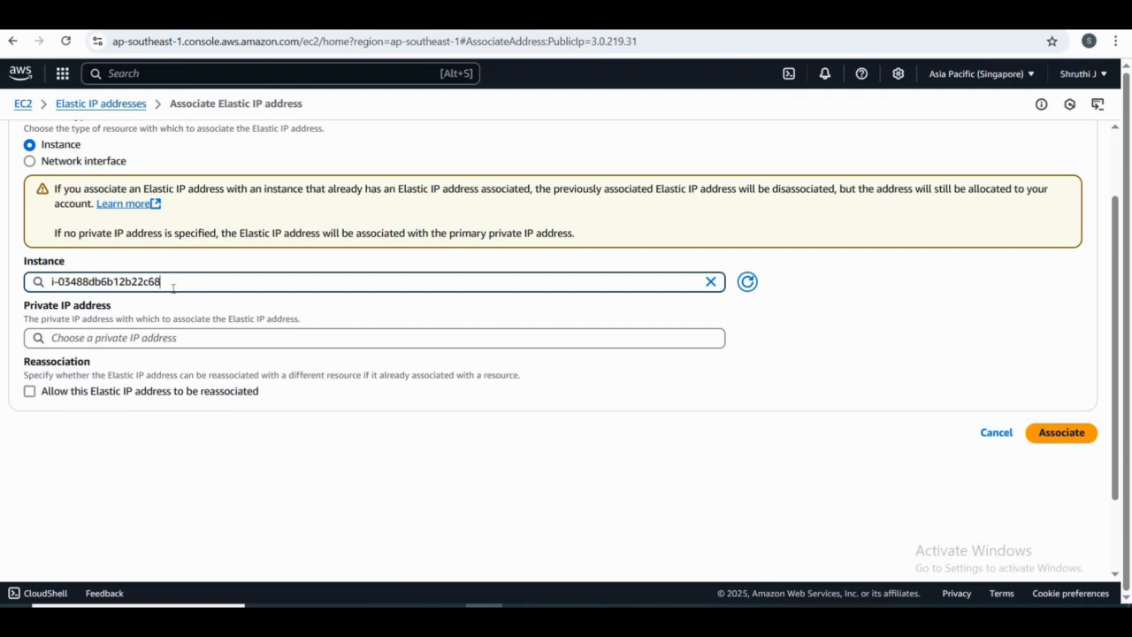
scroll(198, 371, "down", 1)
left_click(137, 322)
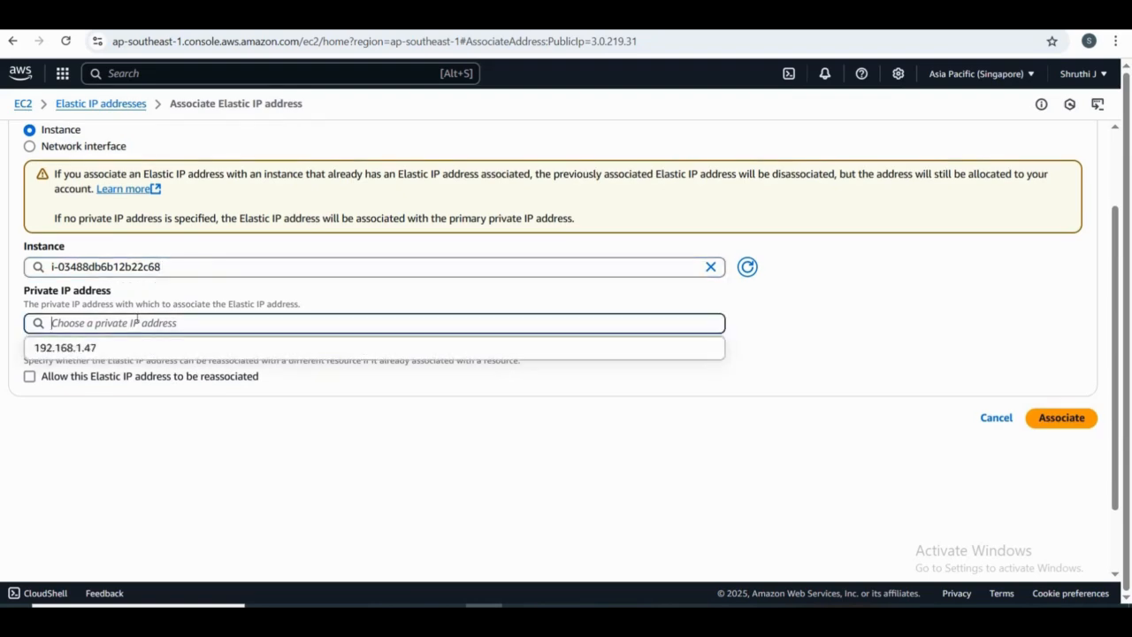
left_click(101, 350)
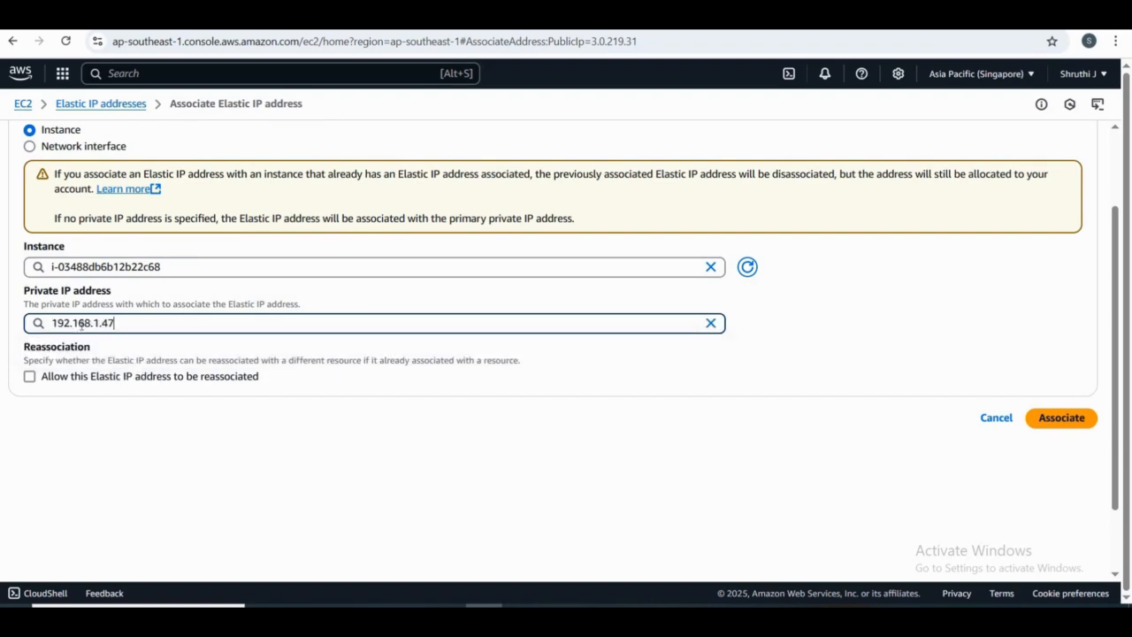
scroll(195, 382, "down", 1)
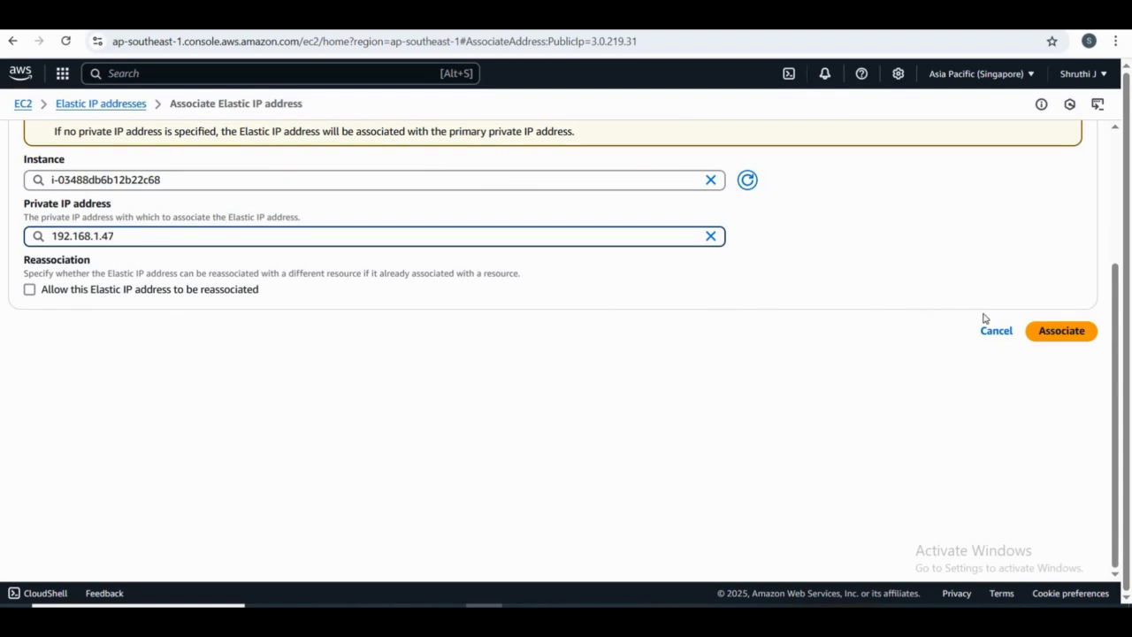
left_click(1059, 333)
left_click(1060, 333)
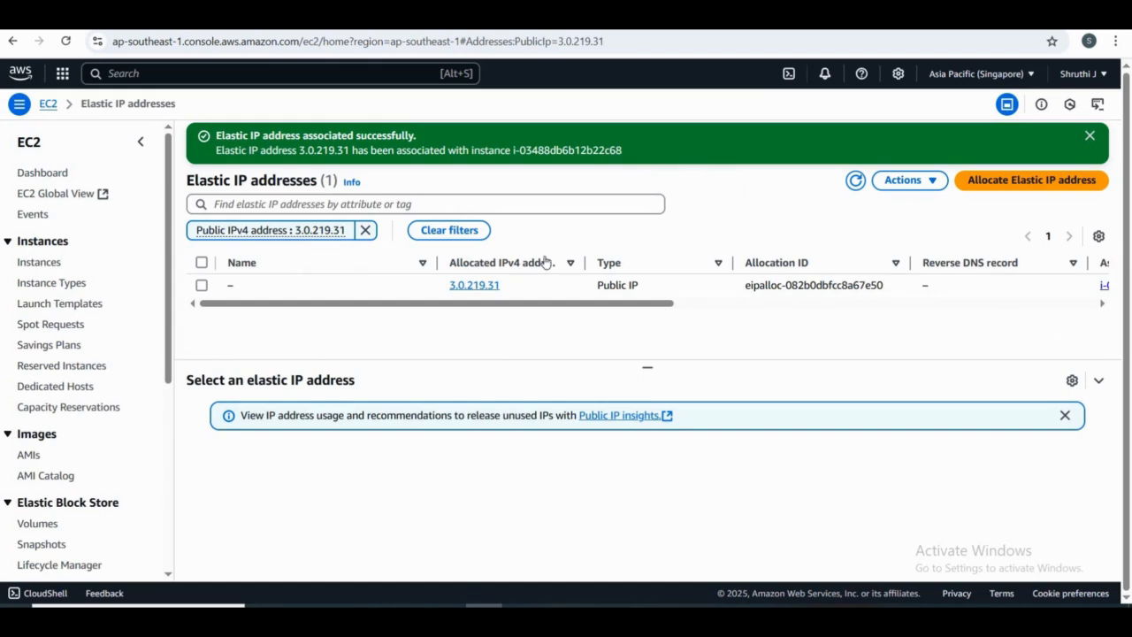
Check the instance's details, then review the Elastic IP's associated instance ID and private IP address in the Elastic IP list
left_click(48, 265)
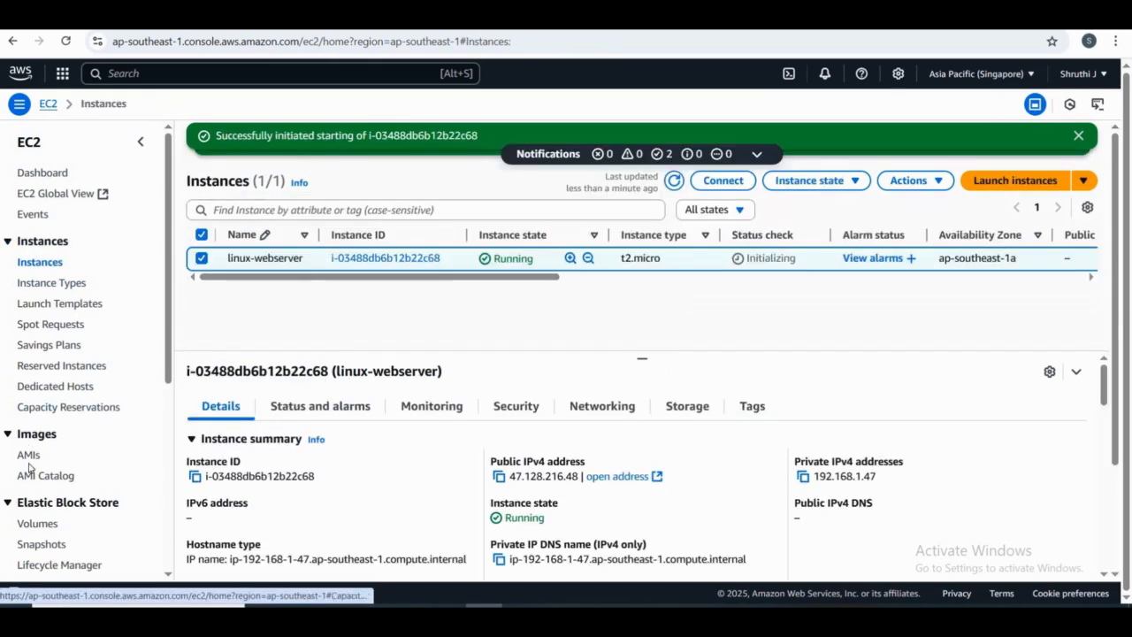
scroll(35, 478, "down", 3)
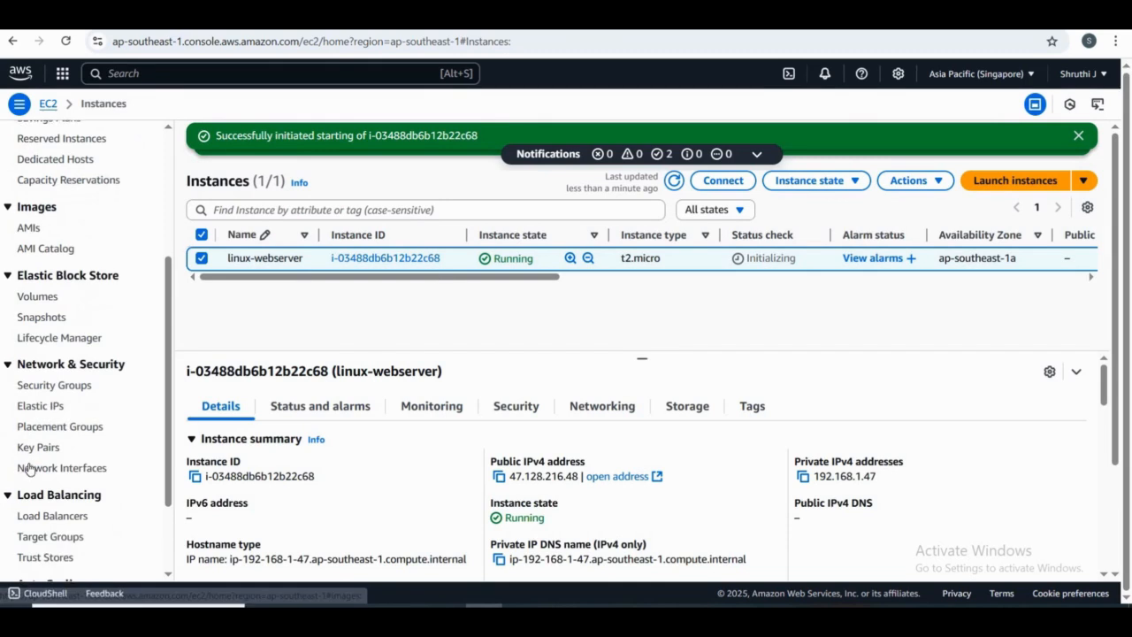
left_click(44, 407)
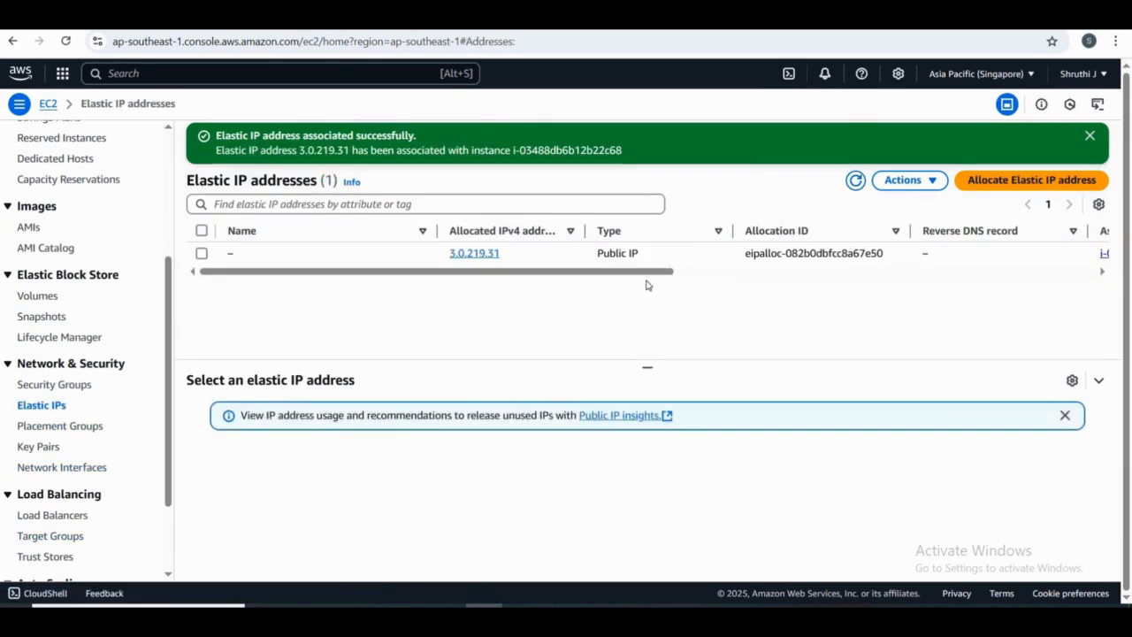
left_click_drag(642, 276, 843, 254)
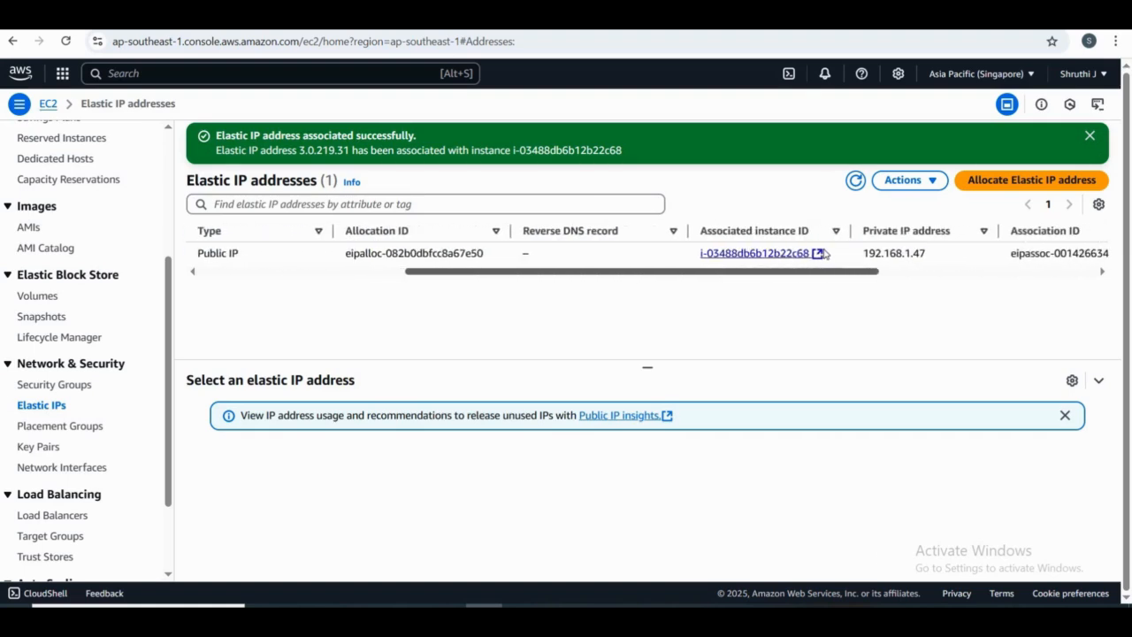
scroll(840, 253, "left", 5)
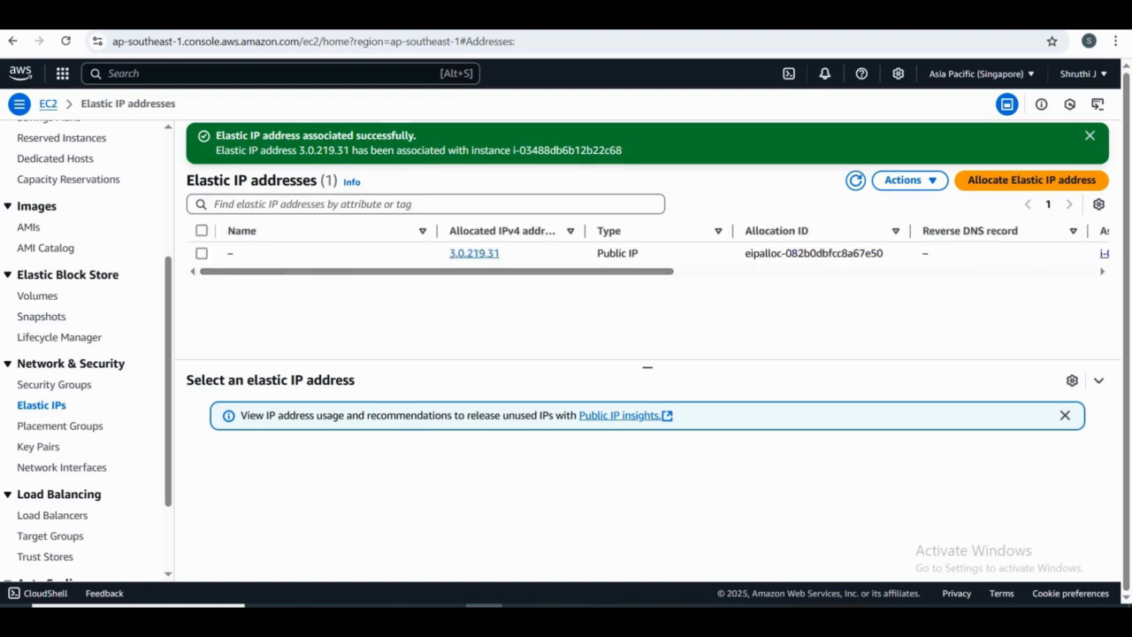
Return to the instances list, stop linux-webserver with confirmation, and highlight its public IPv4 address in the details
scroll(76, 326, "up", 4)
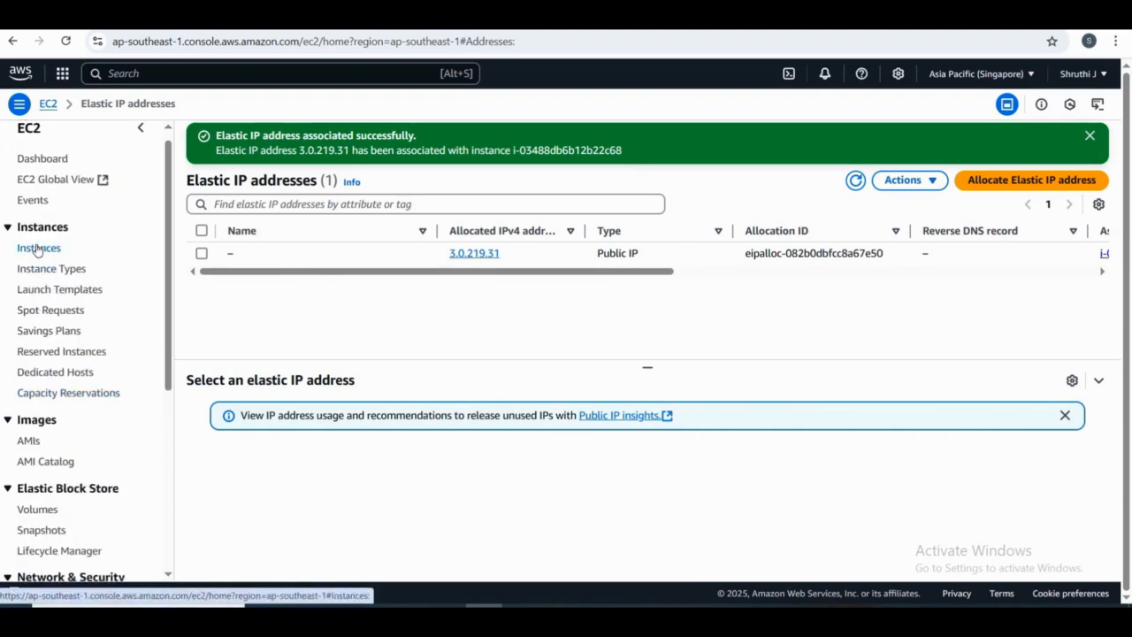
left_click(37, 248)
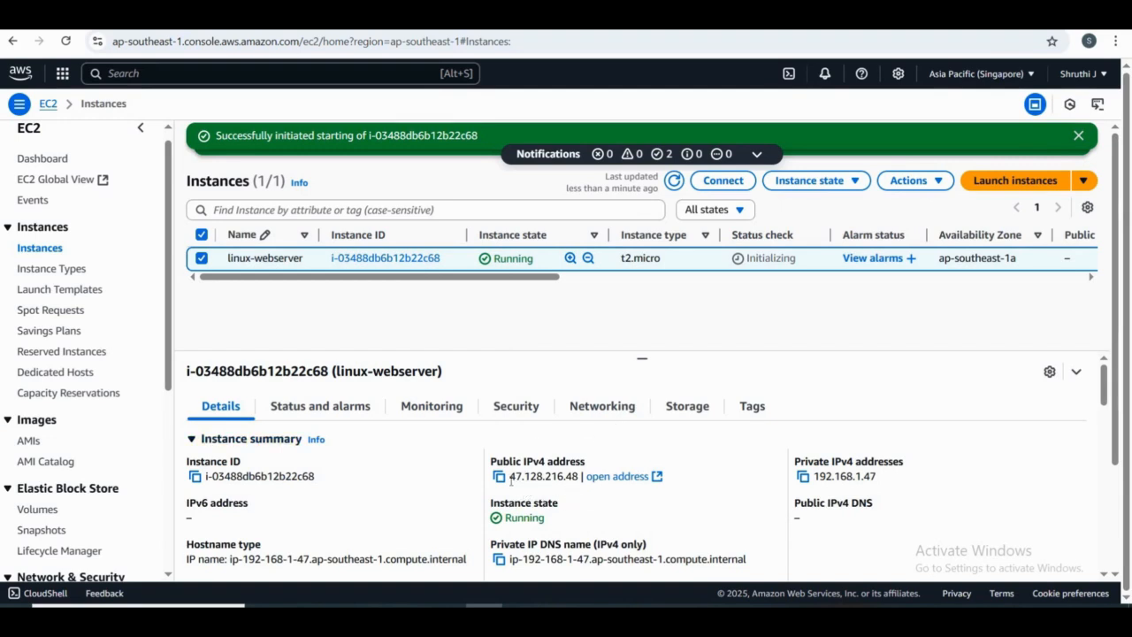
left_click(794, 188)
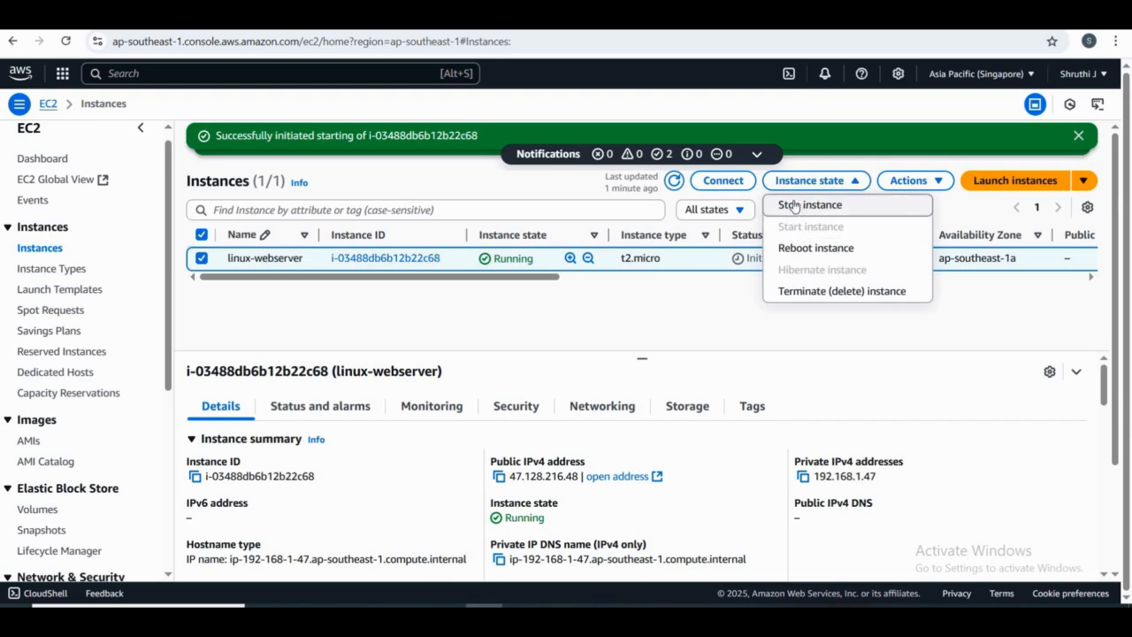
left_click(794, 206)
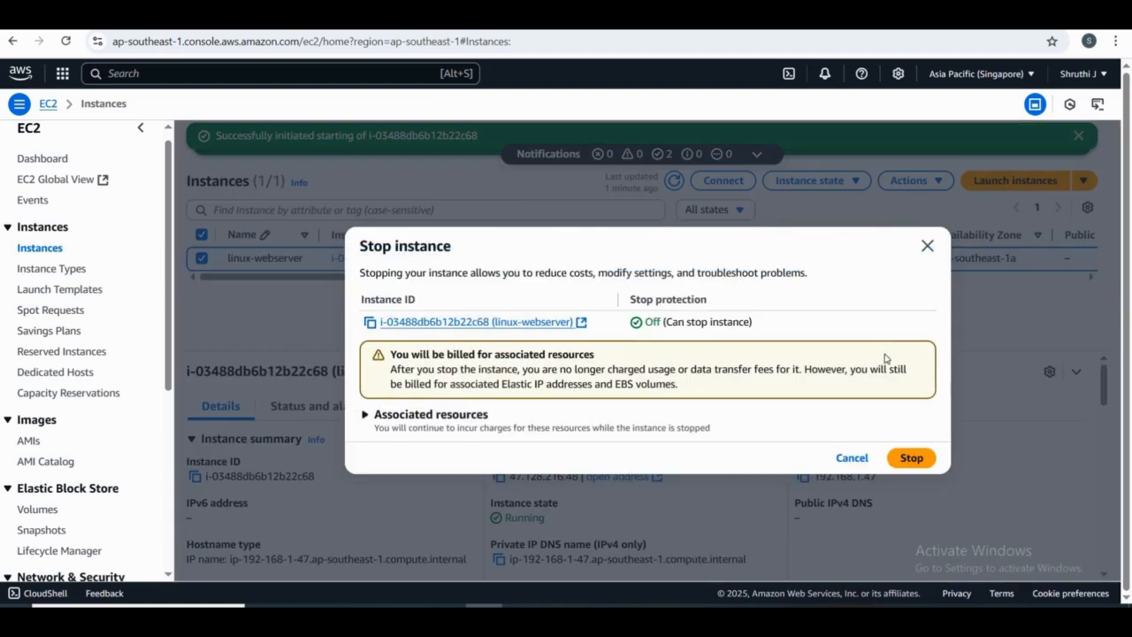
left_click(910, 458)
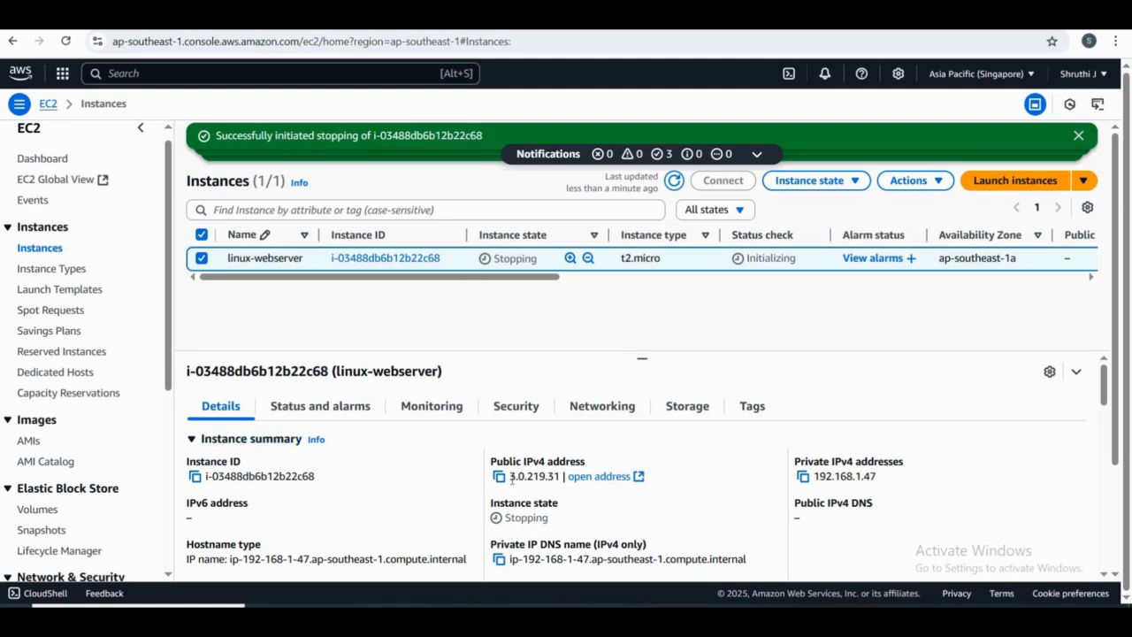
left_click_drag(511, 477, 563, 478)
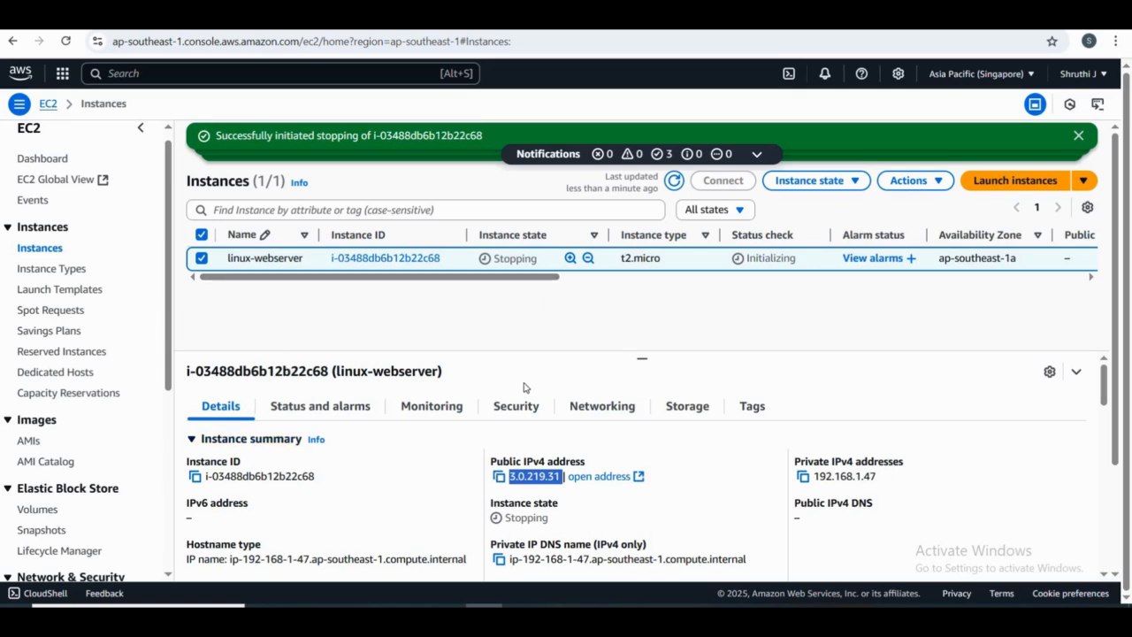
Check the stopped linux-webserver instance's public IPv4 address in its details, then start the instance again
left_click_drag(522, 278, 500, 279)
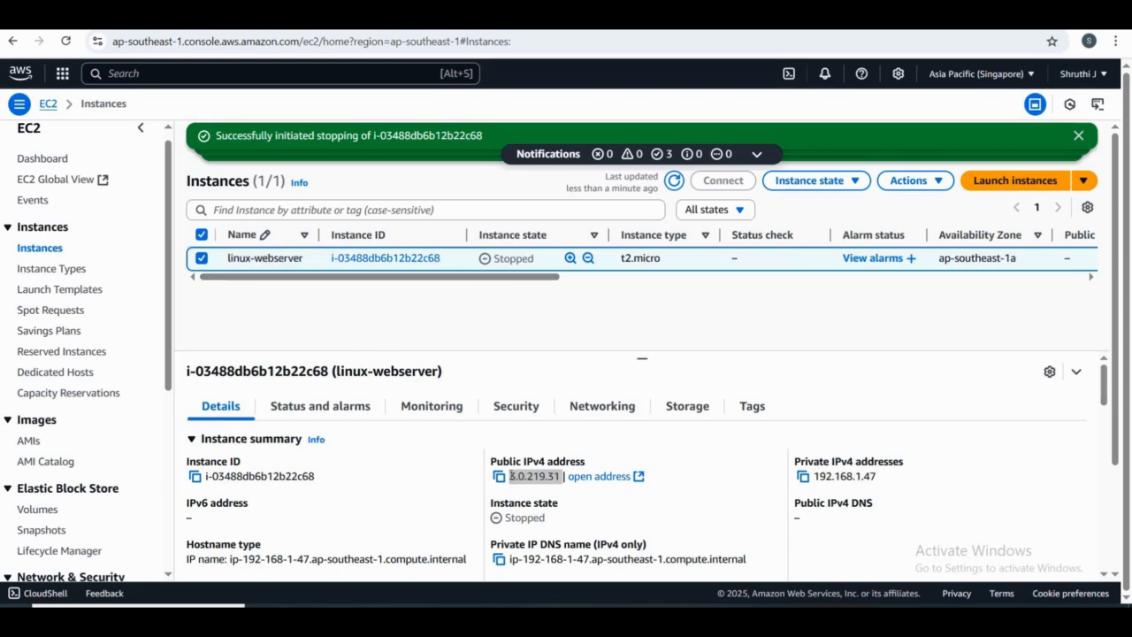
left_click(566, 493)
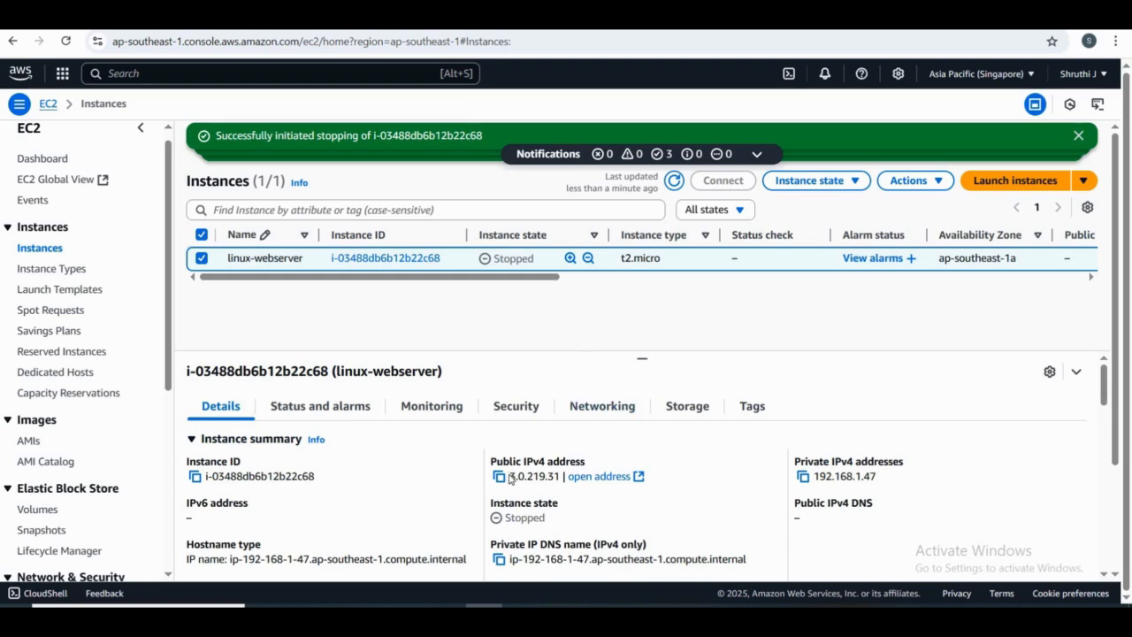
left_click_drag(509, 477, 561, 480)
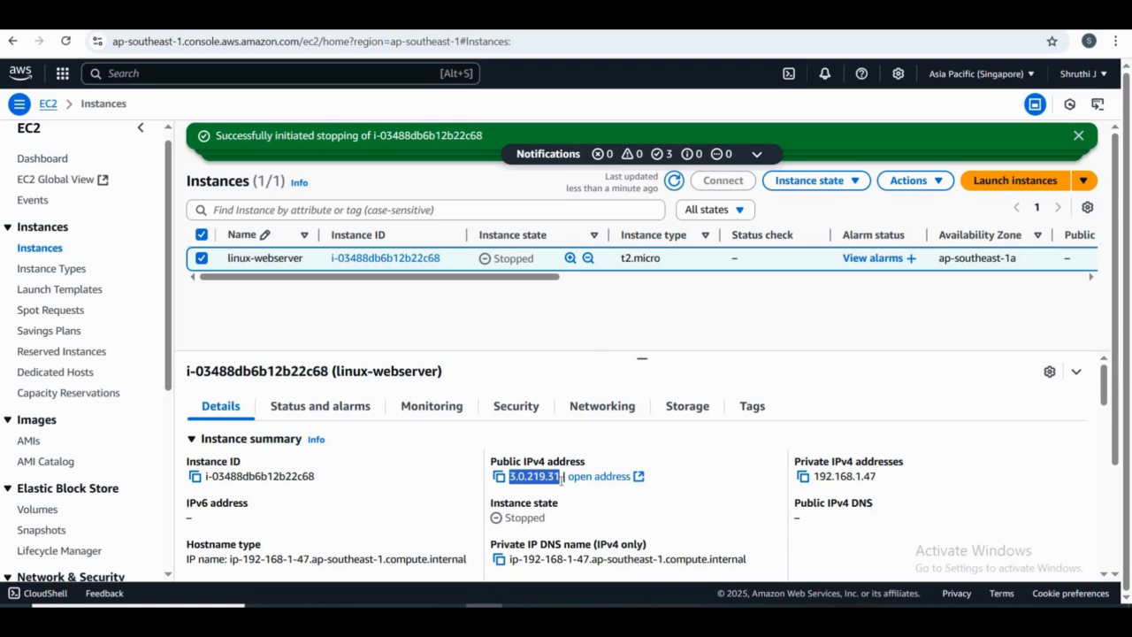
left_click(558, 497)
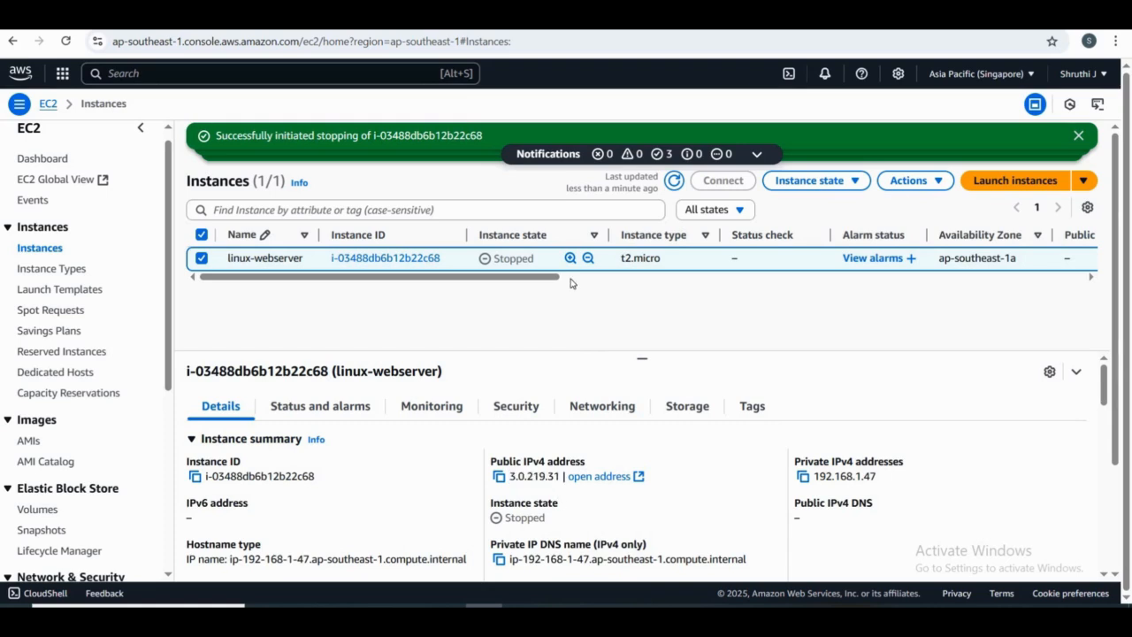
left_click(829, 185)
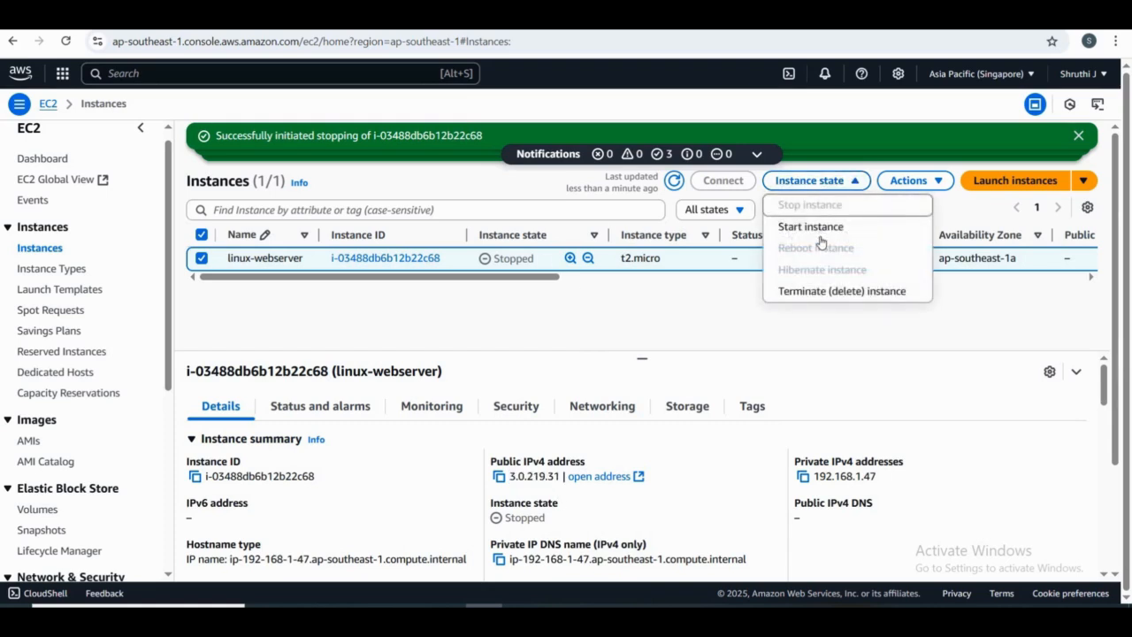
left_click(821, 236)
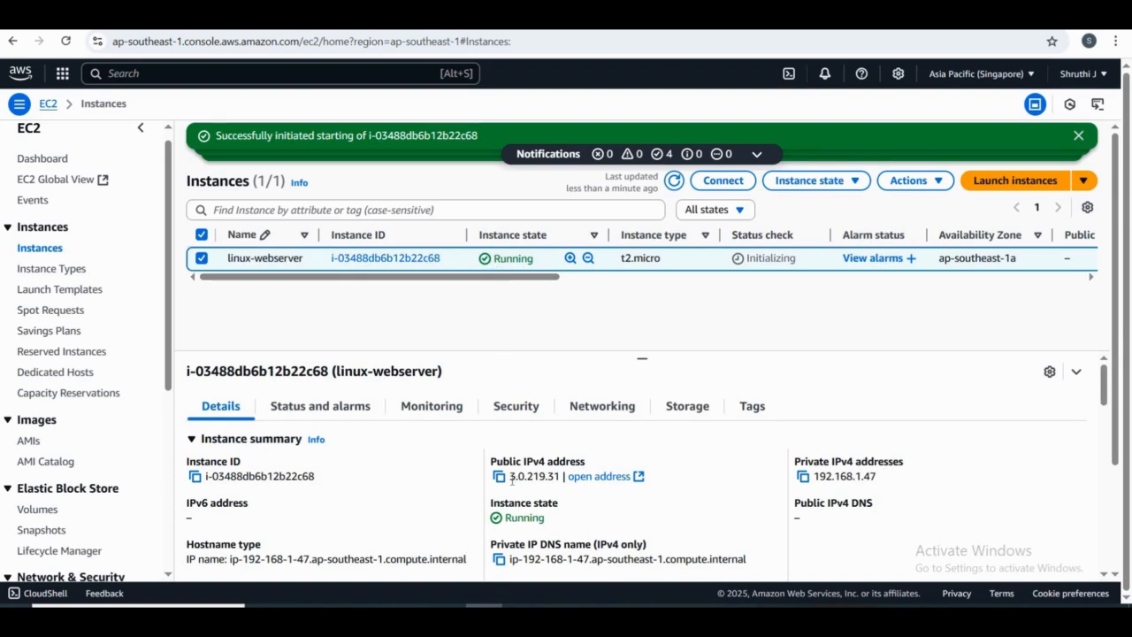
Recheck the restarted instance's public IPv4 address and copy it to the clipboard
left_click_drag(511, 479, 565, 489)
left_click(484, 365)
left_click(499, 478)
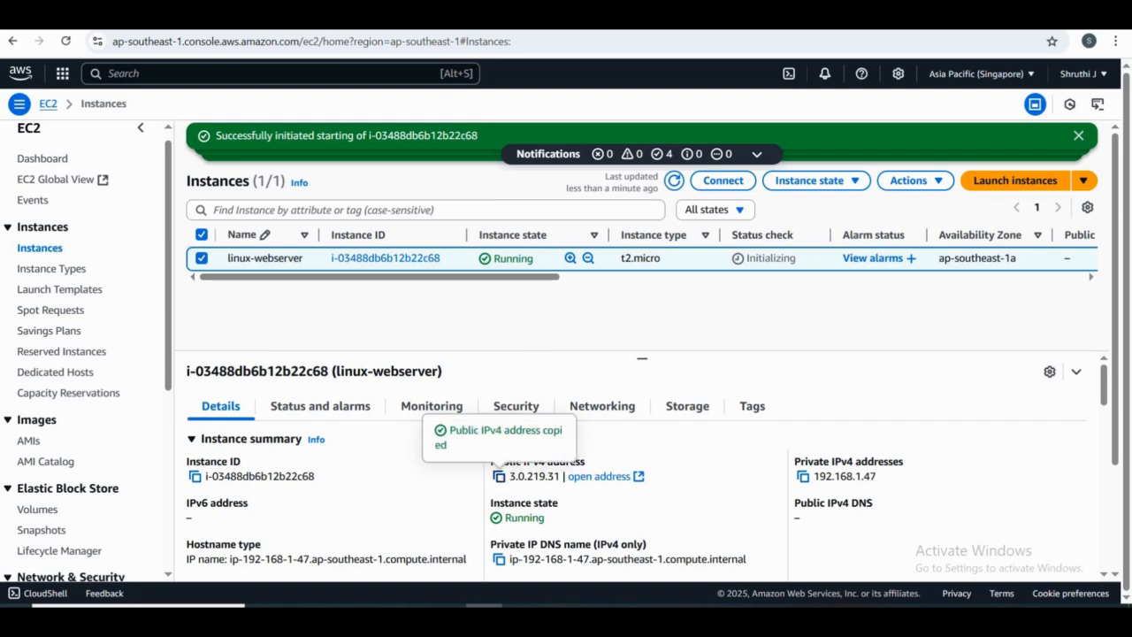
Switch to Microsoft Edge, load the copied address 3.0.219.31 in a new tab to test the web server, and return to the EC2 console
left_click(337, 619)
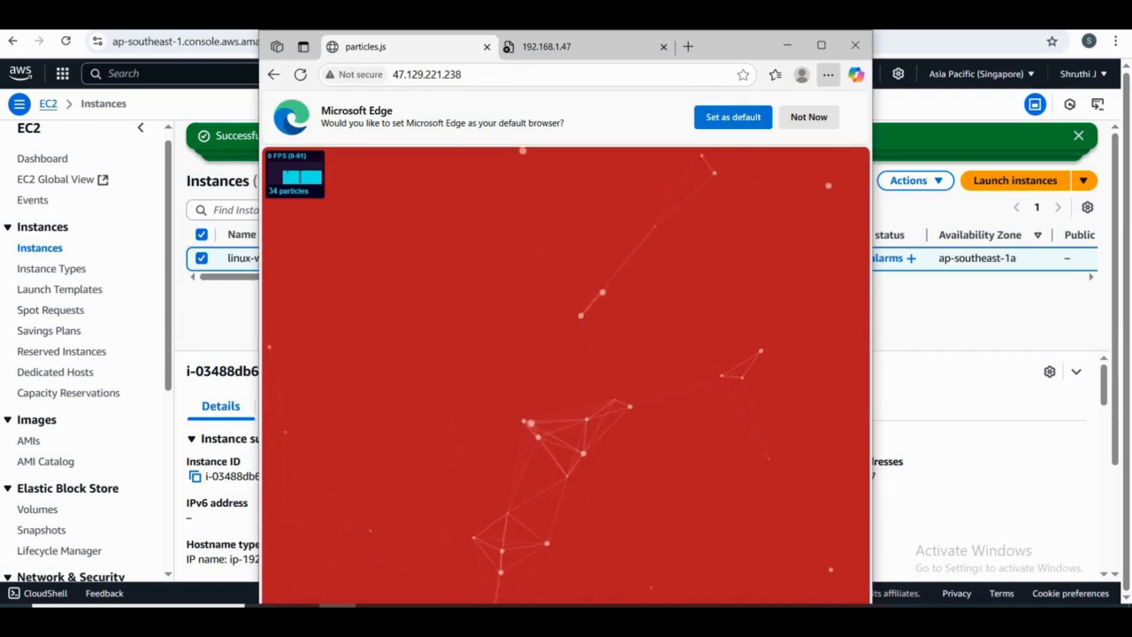
left_click(688, 46)
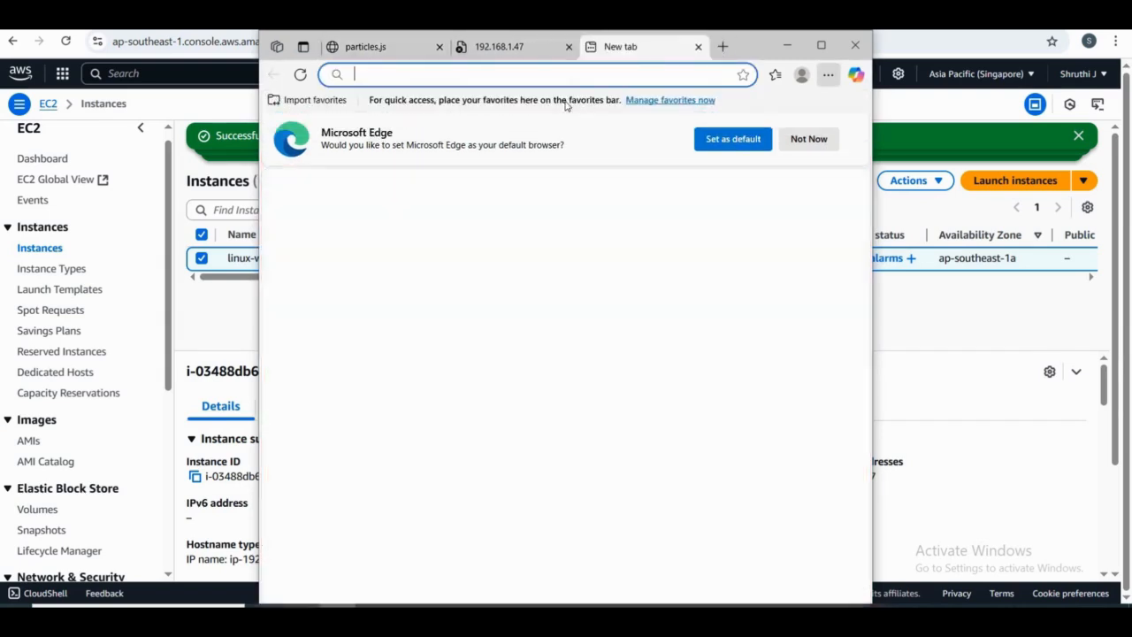
key("ctrl+v")
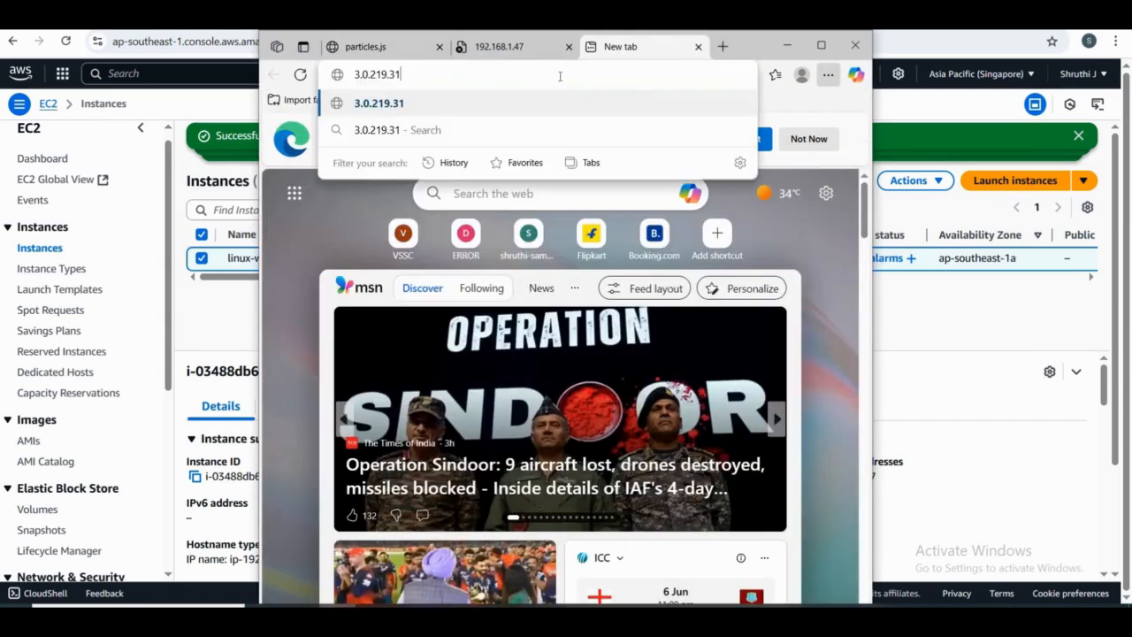
key("Return")
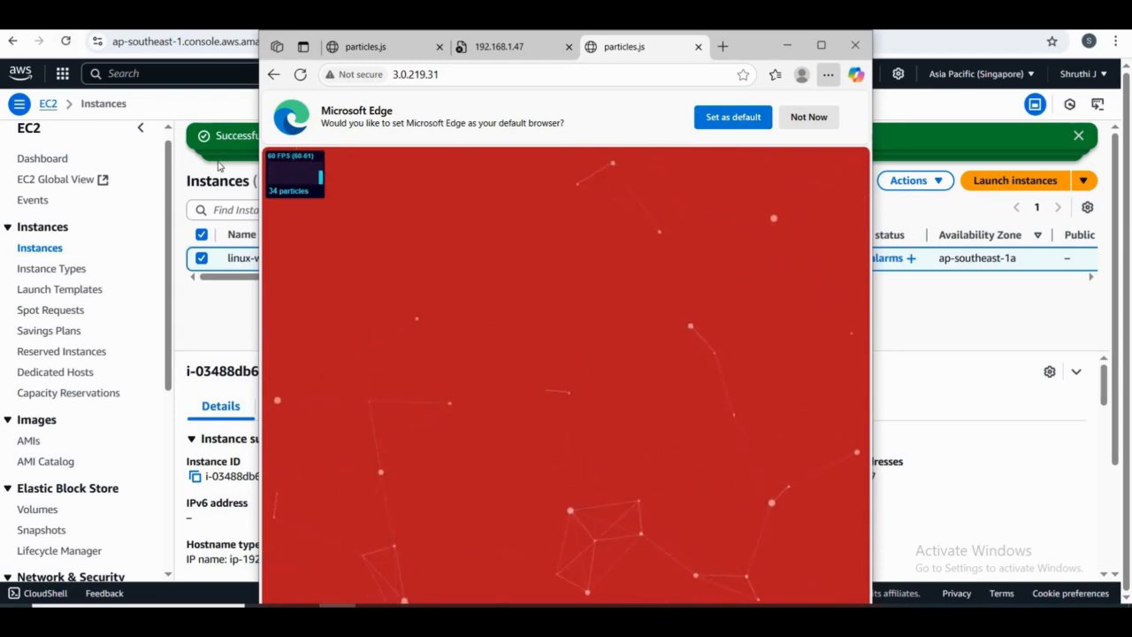
left_click(787, 45)
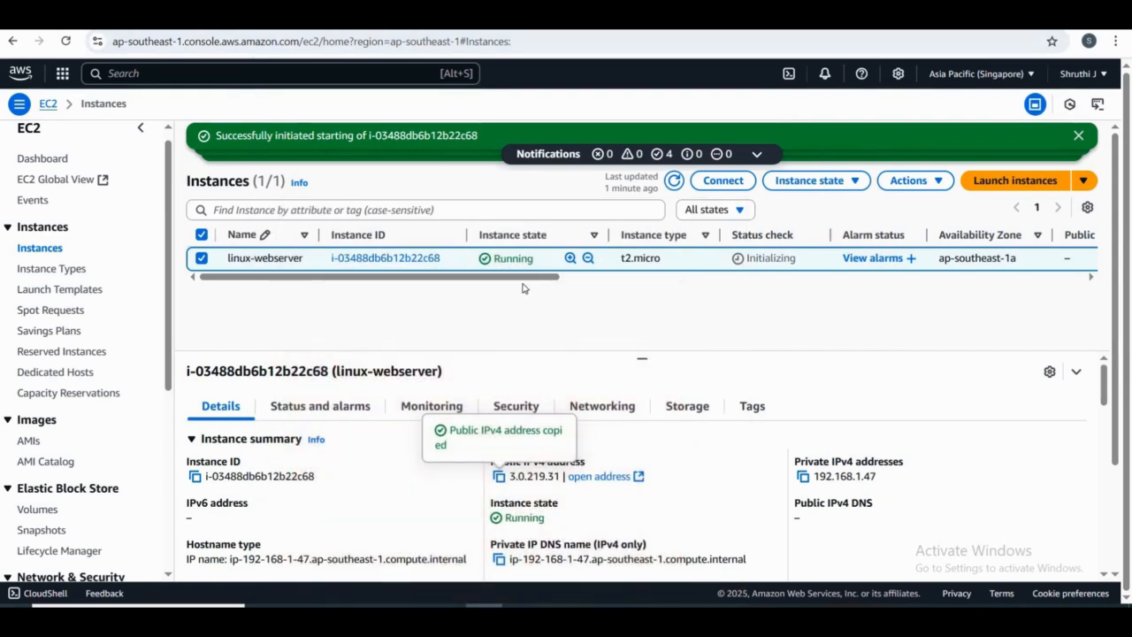
Go to the Elastic IP list and disassociate 3.0.219.31 from the linux-webserver instance, confirming the request
scroll(79, 407, "down", 4)
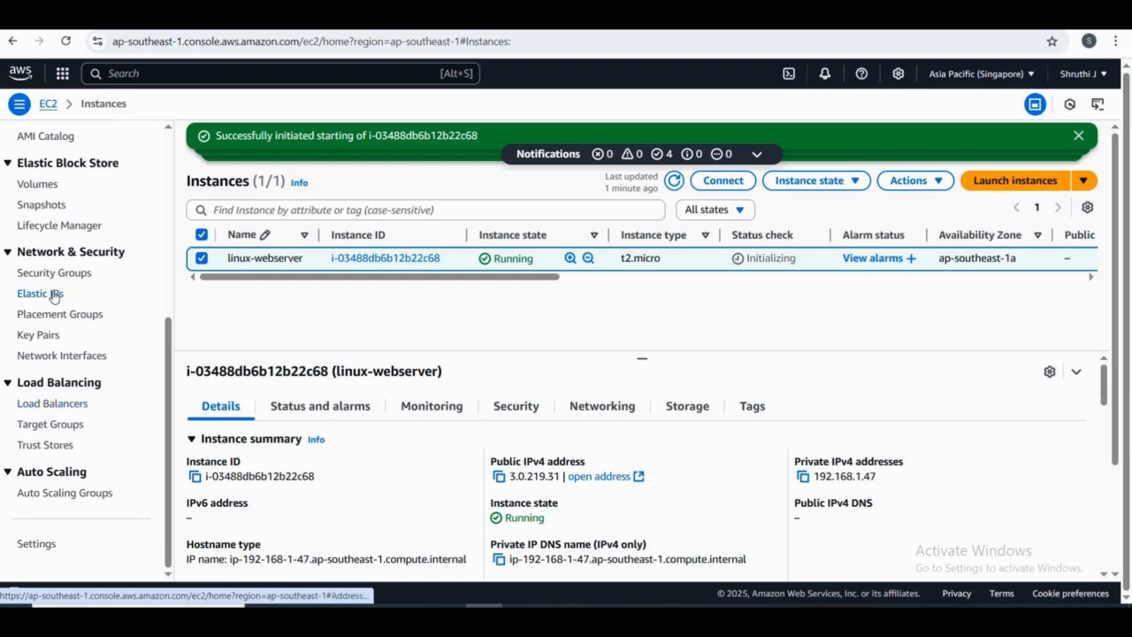
left_click(53, 295)
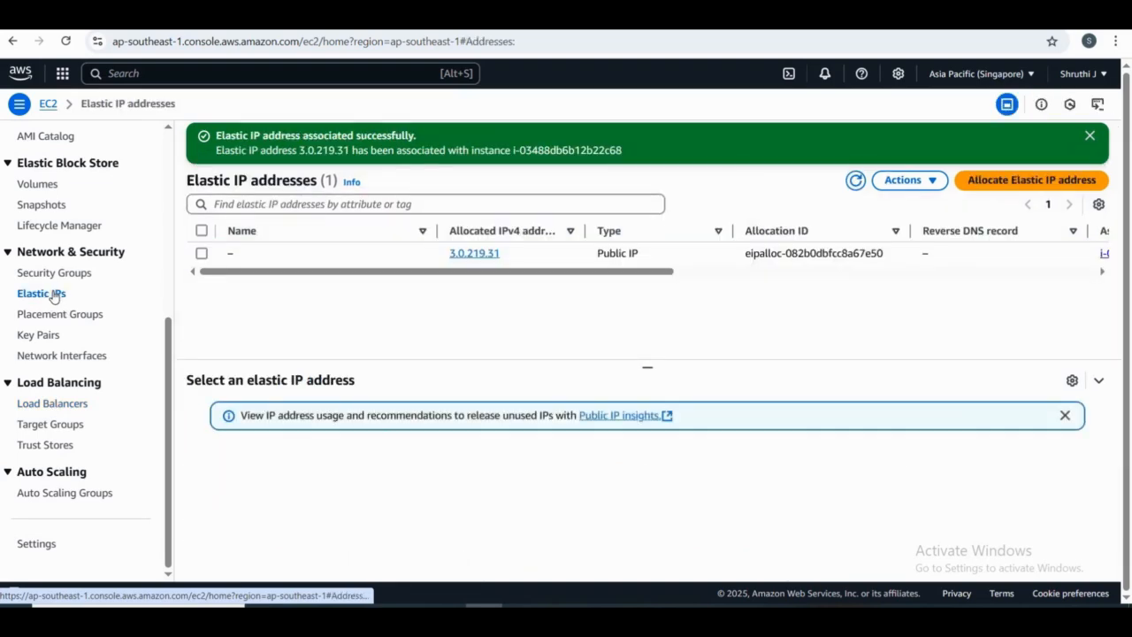
left_click(200, 254)
left_click(899, 181)
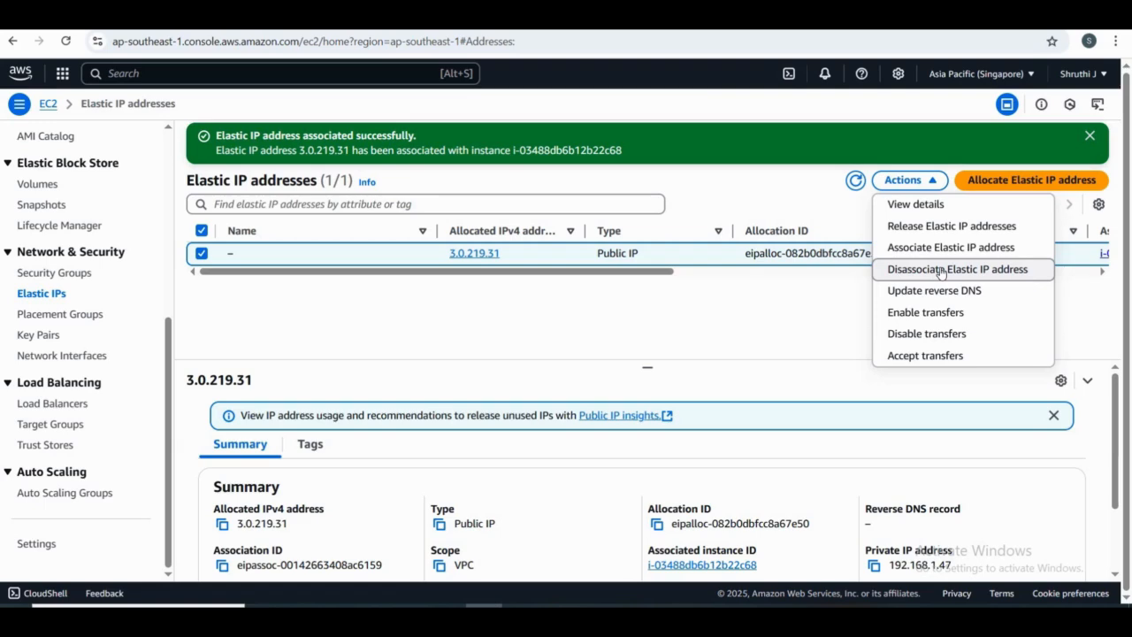
left_click(940, 270)
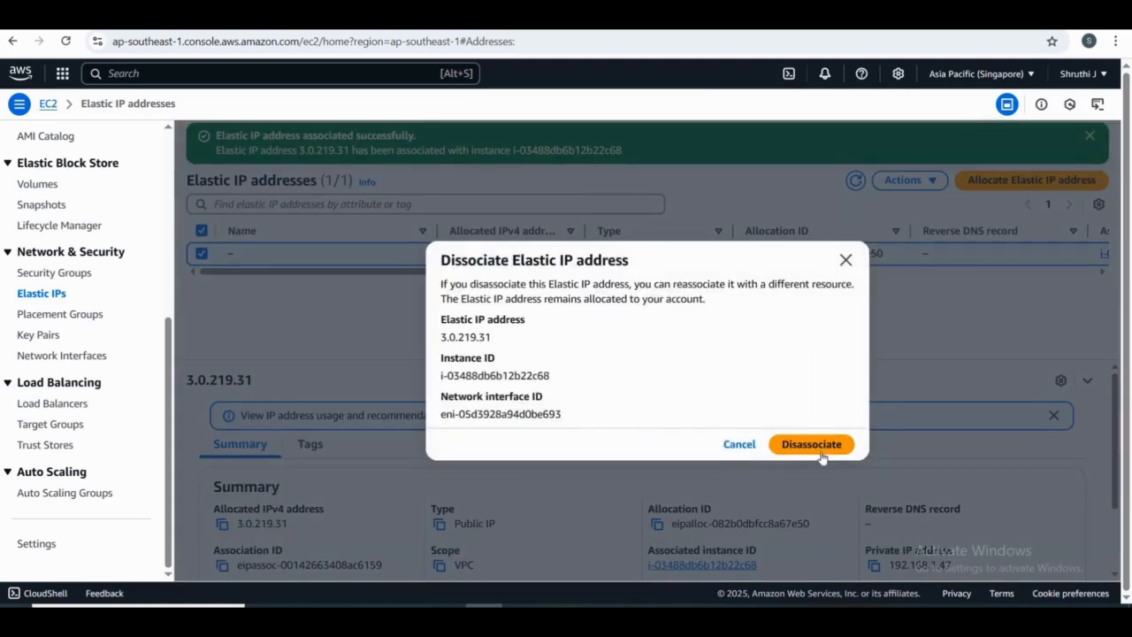
left_click(820, 449)
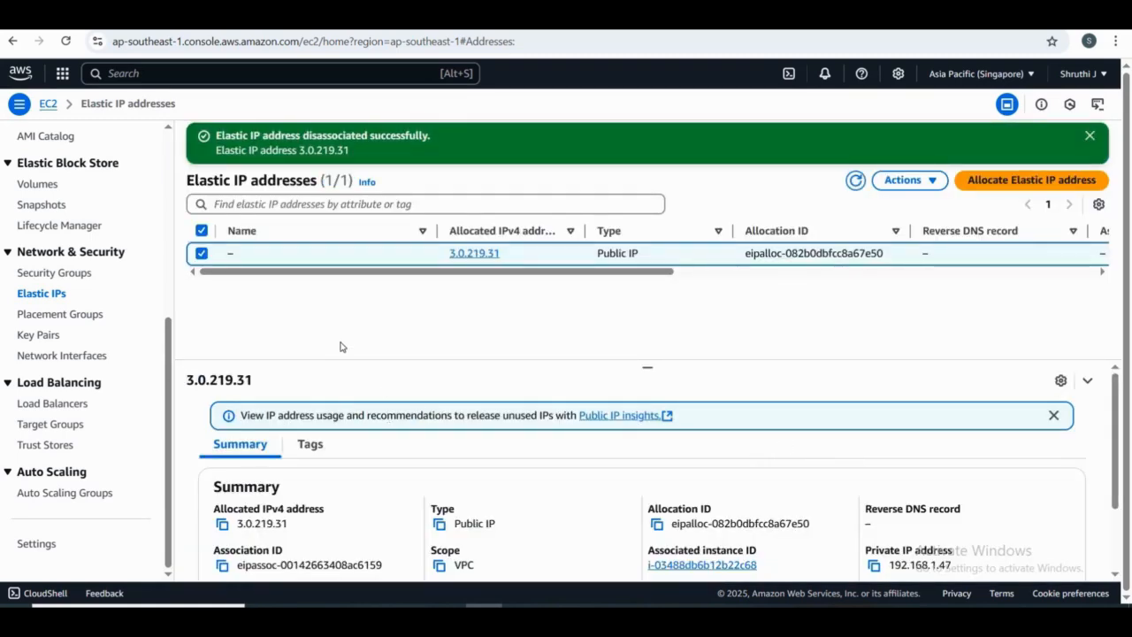
Release the Elastic IP address 3.0.219.31 from the account and confirm the release
left_click(900, 182)
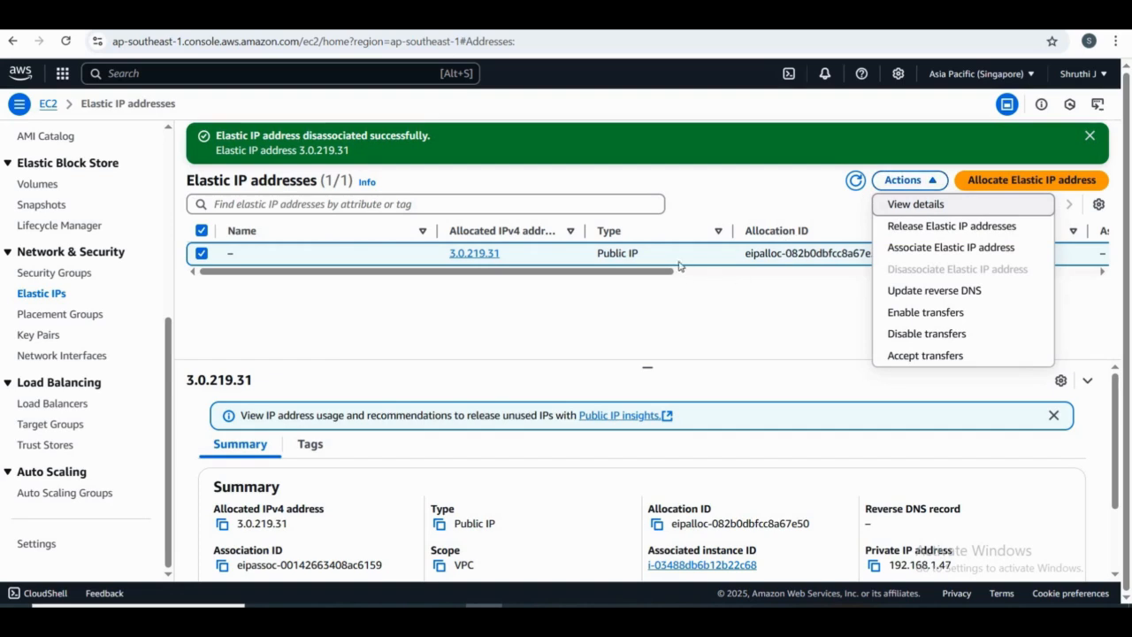
left_click(929, 231)
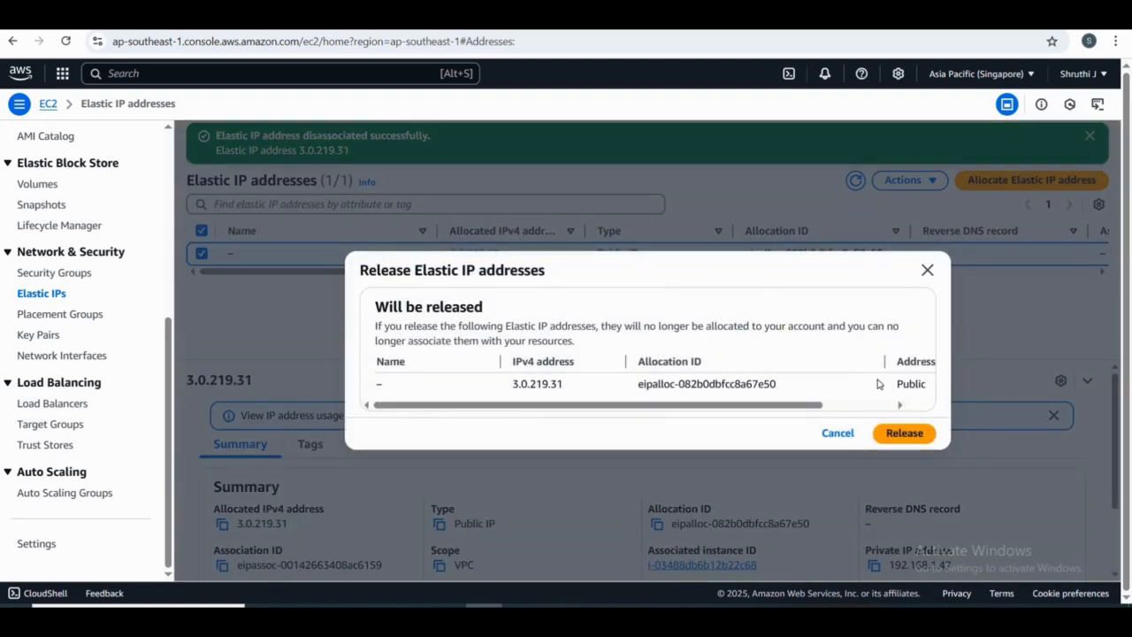
left_click(904, 433)
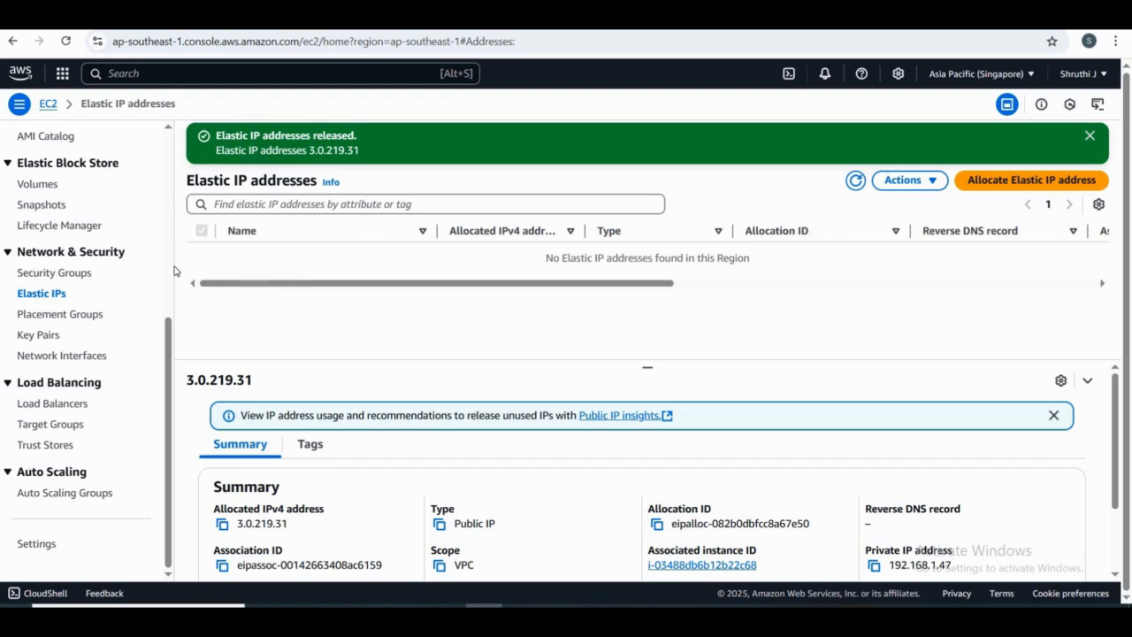
Return to the instances list and terminate the linux-webserver instance, confirming the deletion
scroll(151, 278, "up", 5)
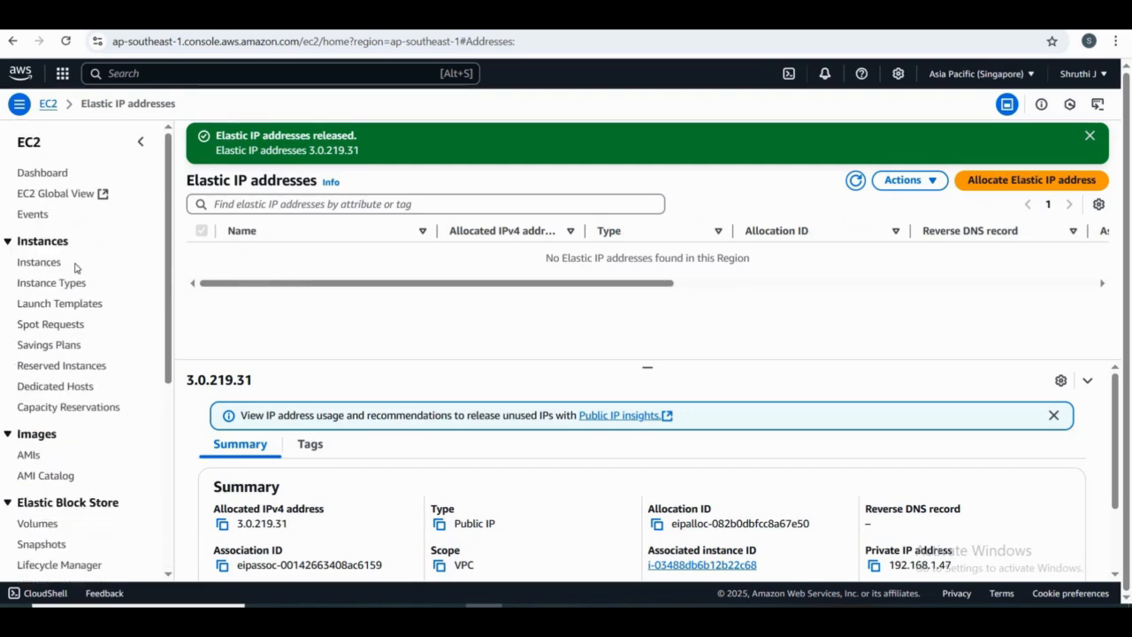
left_click(56, 266)
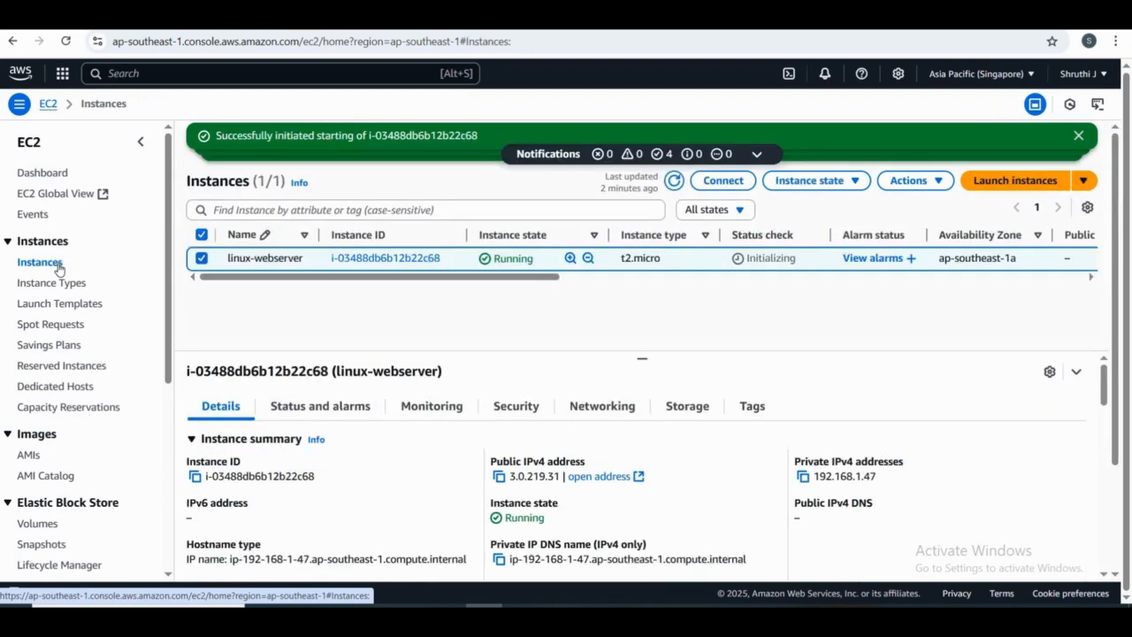
left_click(845, 184)
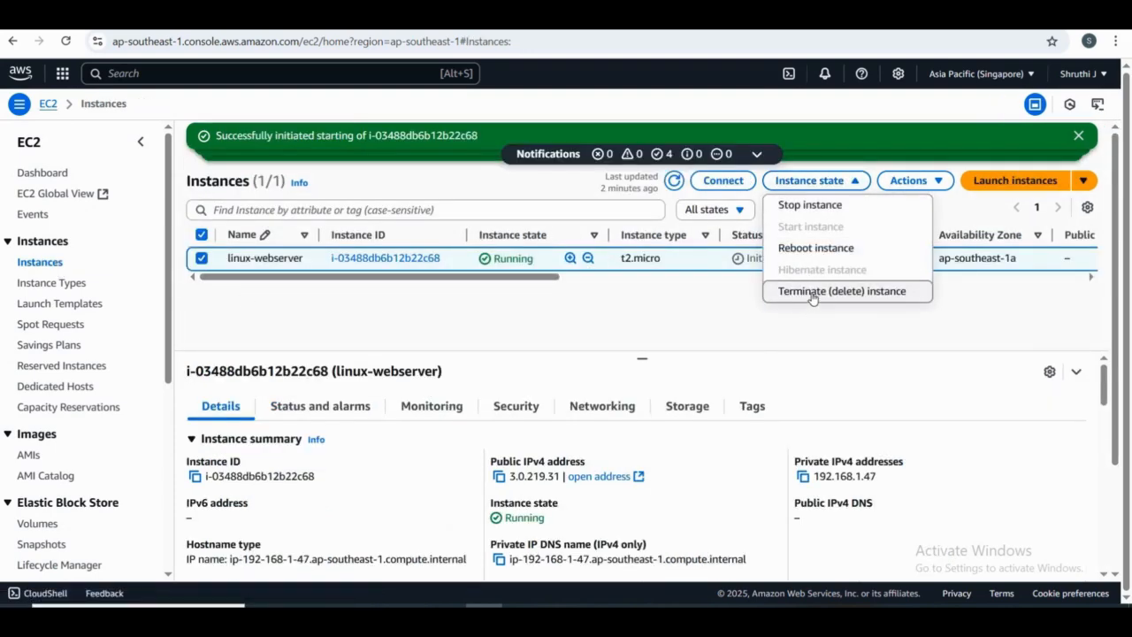
left_click(813, 293)
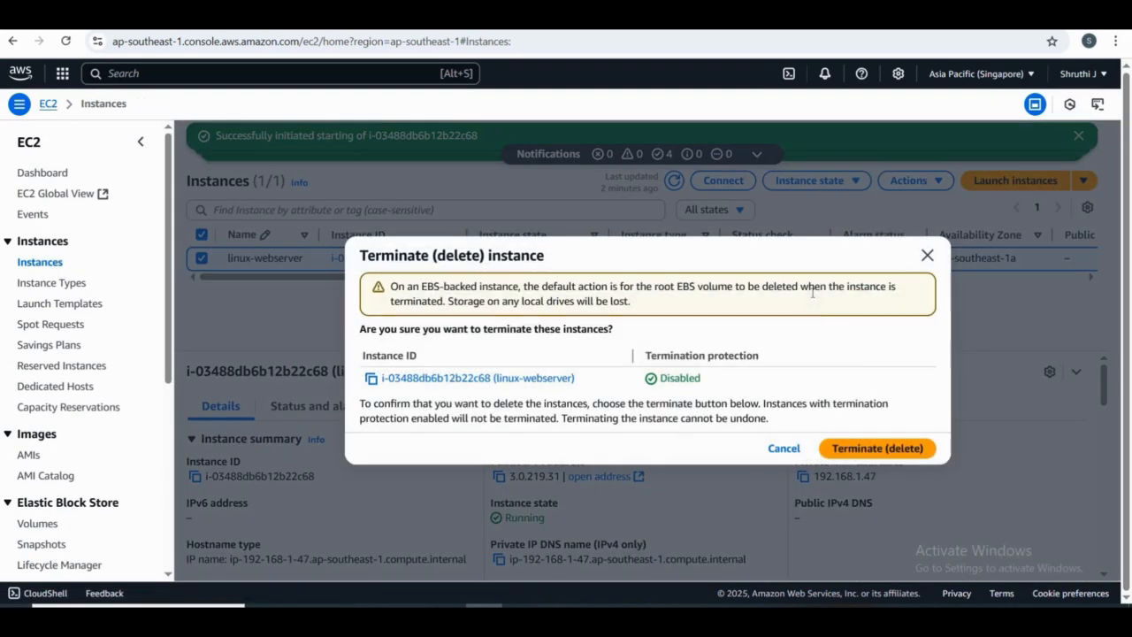
left_click(873, 449)
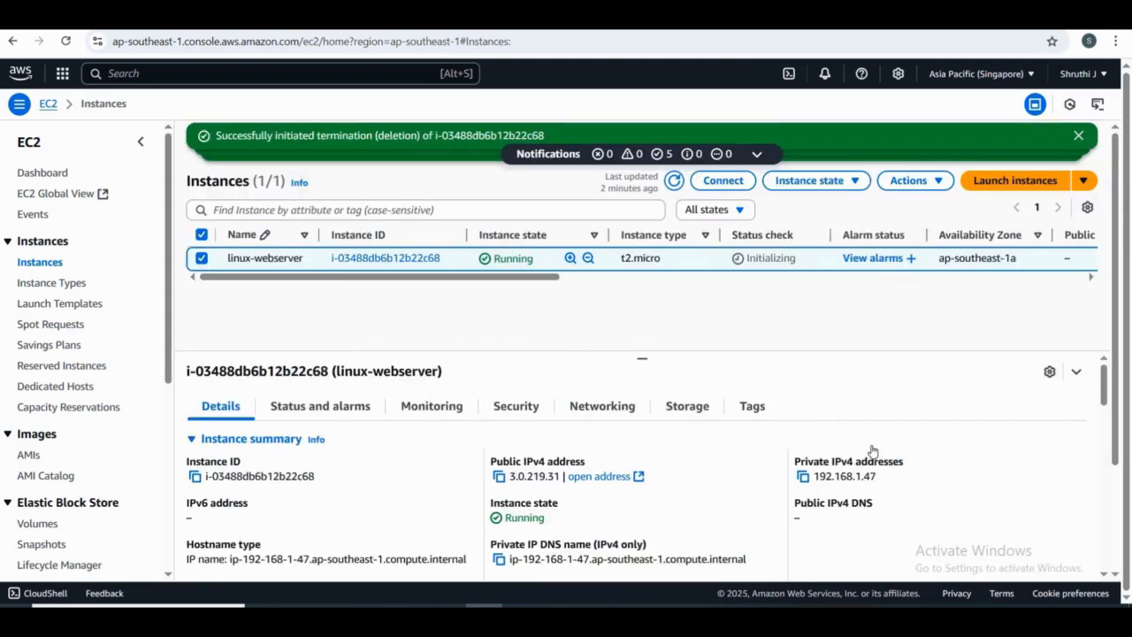